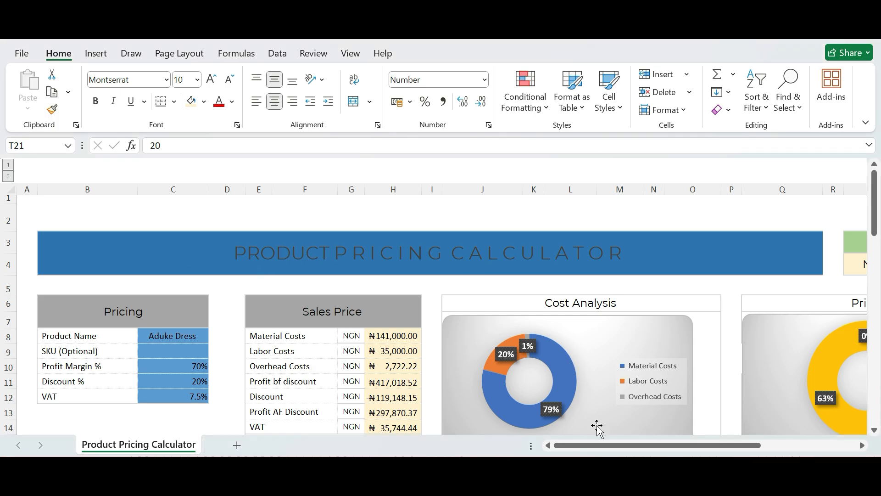
Review the Pricing block's input fields: product name, profit margin, discount and VAT.
{"action": "left_click_drag", "start_coordinate": [598, 442], "coordinate": [269, 455]}
{"action": "left_click", "coordinate": [144, 306]}
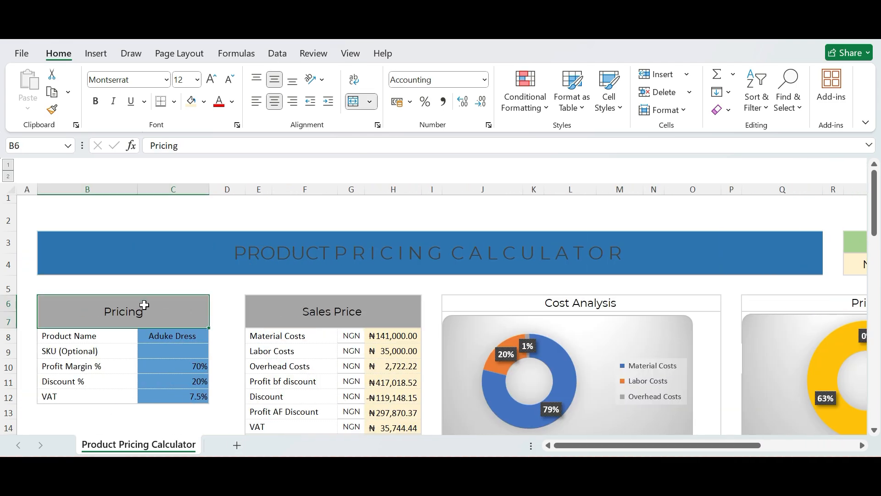
{"action": "key", "text": "shift+Down"}
{"action": "key", "text": "shift+Down"}
{"action": "key", "text": "shift+Down"}
{"action": "key", "text": "shift+Down"}
{"action": "key", "text": "shift+Down"}
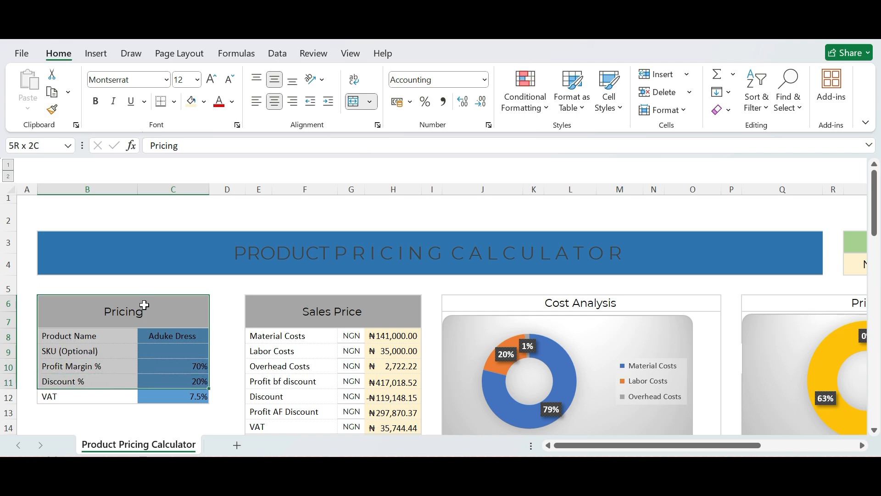
{"action": "left_click", "coordinate": [94, 337]}
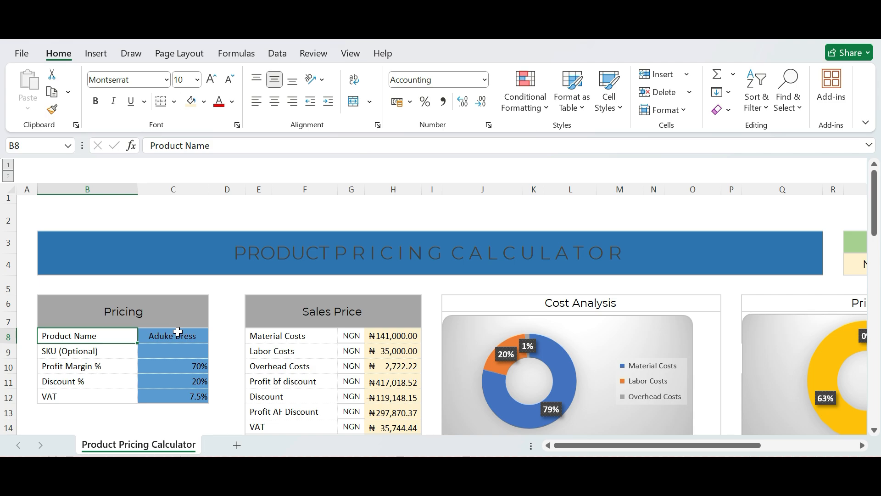
{"action": "left_click", "coordinate": [197, 331]}
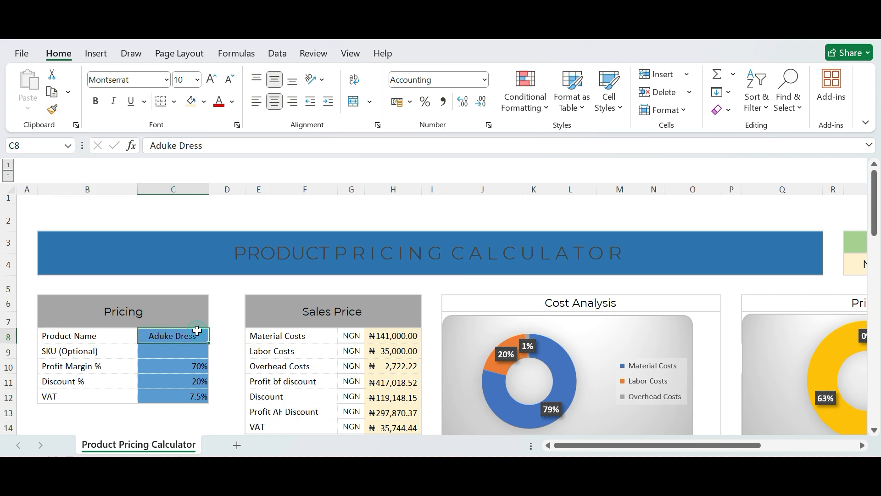
{"action": "left_click", "coordinate": [90, 370]}
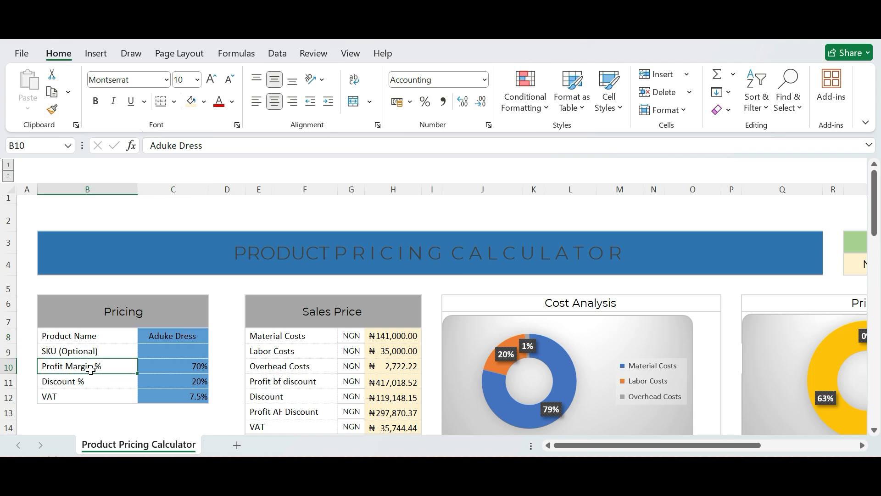
{"action": "left_click", "coordinate": [184, 366]}
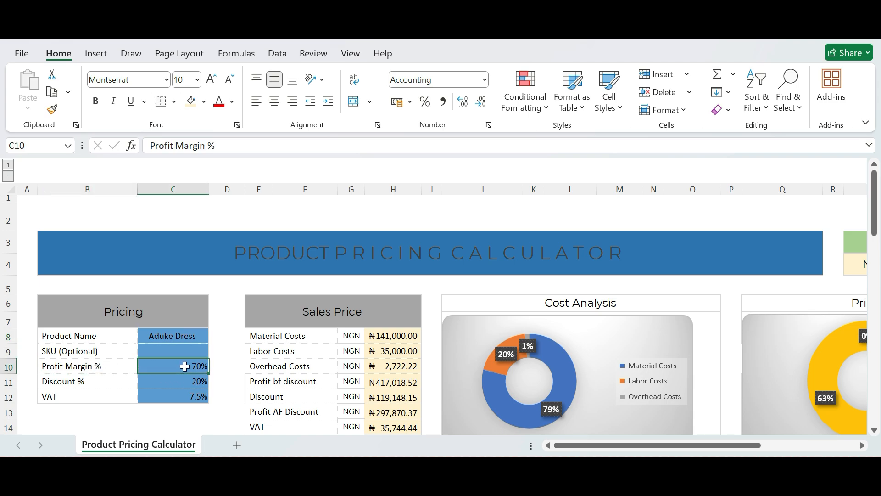
{"action": "left_click", "coordinate": [87, 382]}
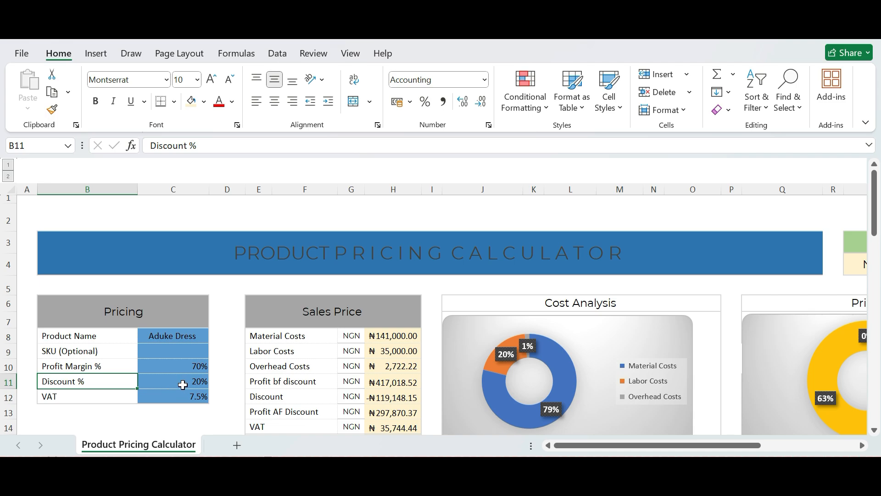
{"action": "left_click", "coordinate": [182, 385]}
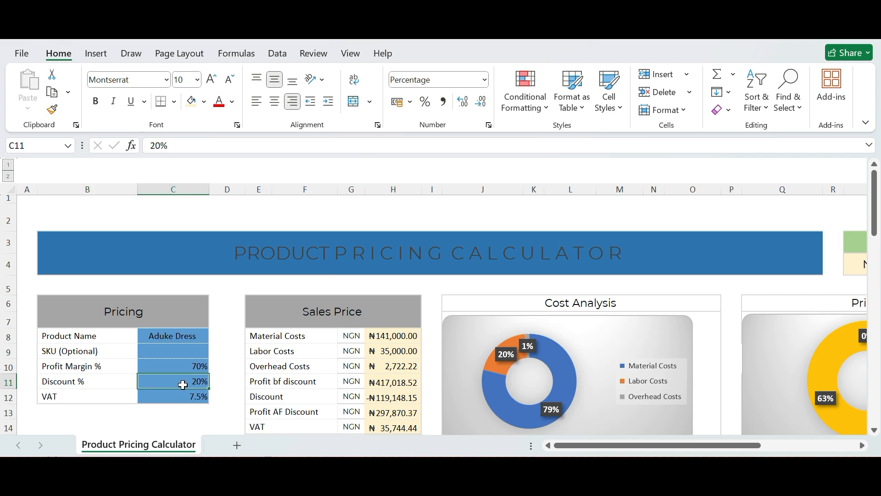
{"action": "left_click", "coordinate": [117, 396]}
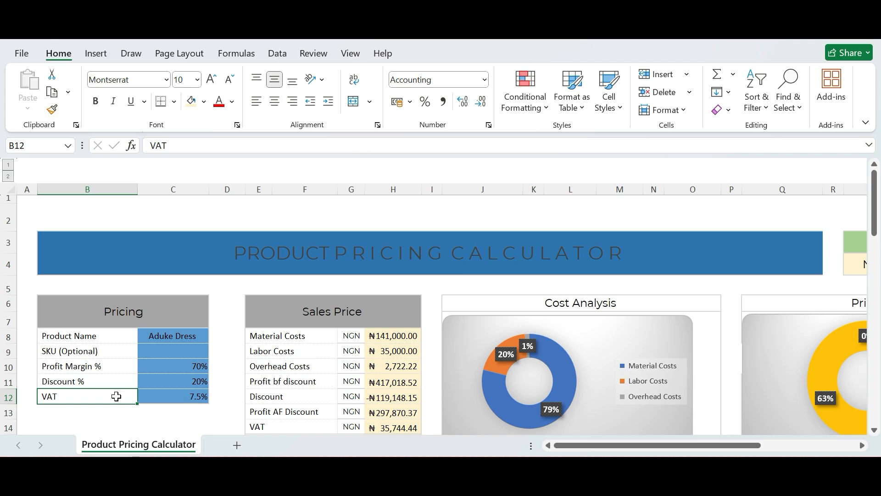
Review the Sales Price block row by row, from material, labor and overhead costs through profit, discount and VAT.
{"action": "left_click", "coordinate": [317, 315]}
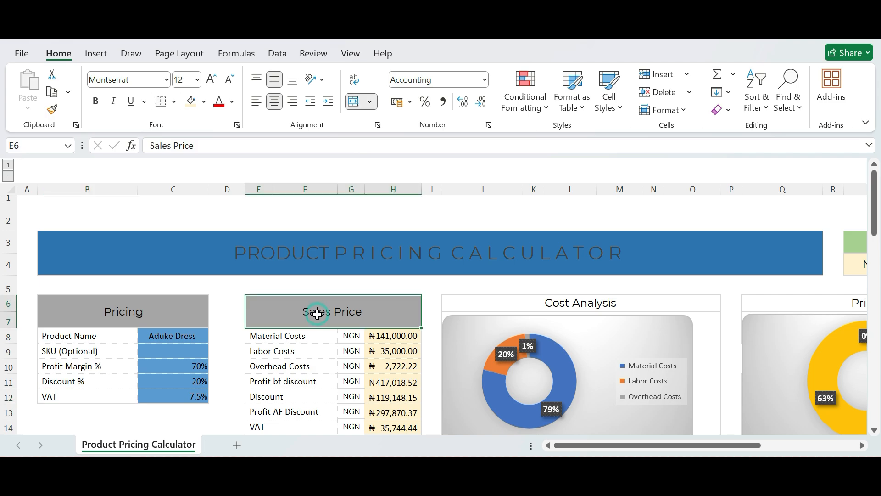
{"action": "key", "text": "shift+Down"}
{"action": "key", "text": "shift+Down"}
{"action": "key", "text": "shift+Down"}
{"action": "key", "text": "shift+Down"}
{"action": "key", "text": "shift+Down"}
{"action": "key", "text": "shift+Down"}
{"action": "key", "text": "shift+Down"}
{"action": "key", "text": "shift+Down"}
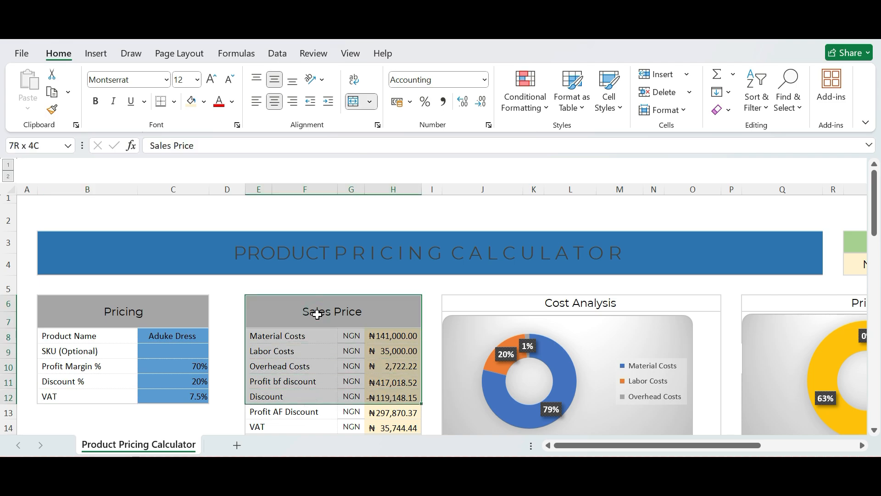
{"action": "left_click", "coordinate": [299, 300]}
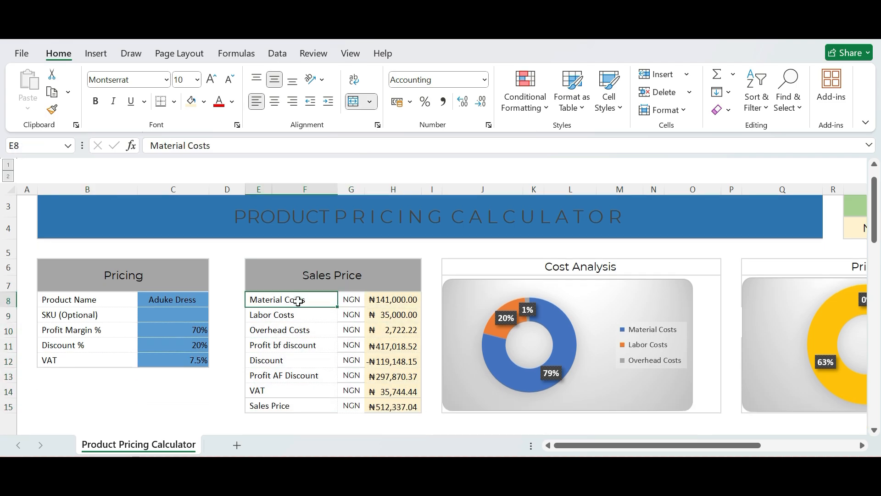
{"action": "left_click", "coordinate": [271, 321]}
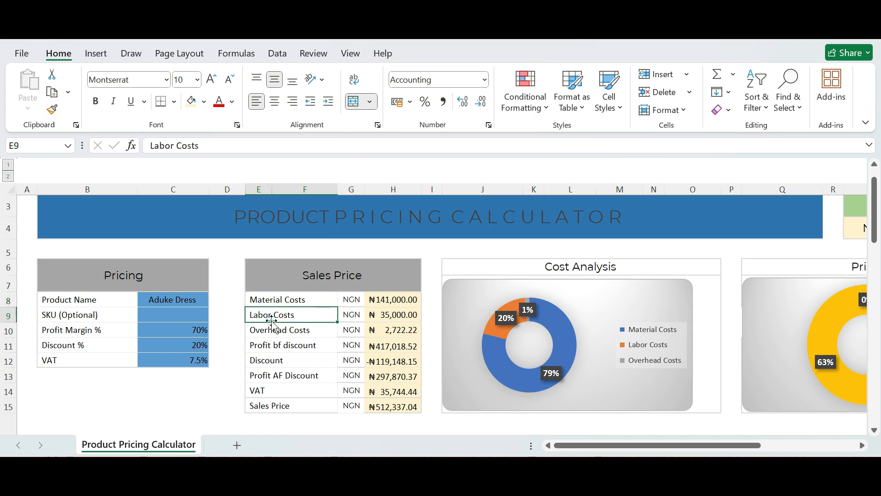
{"action": "left_click", "coordinate": [304, 331]}
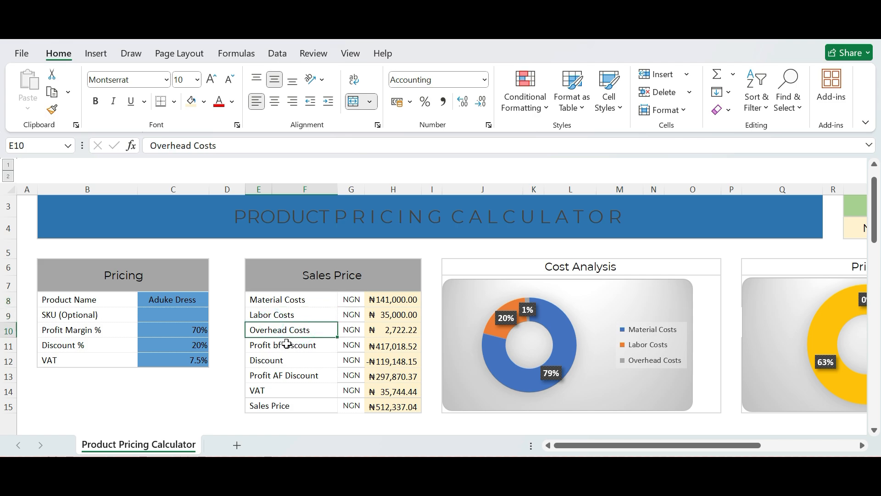
{"action": "left_click", "coordinate": [286, 342]}
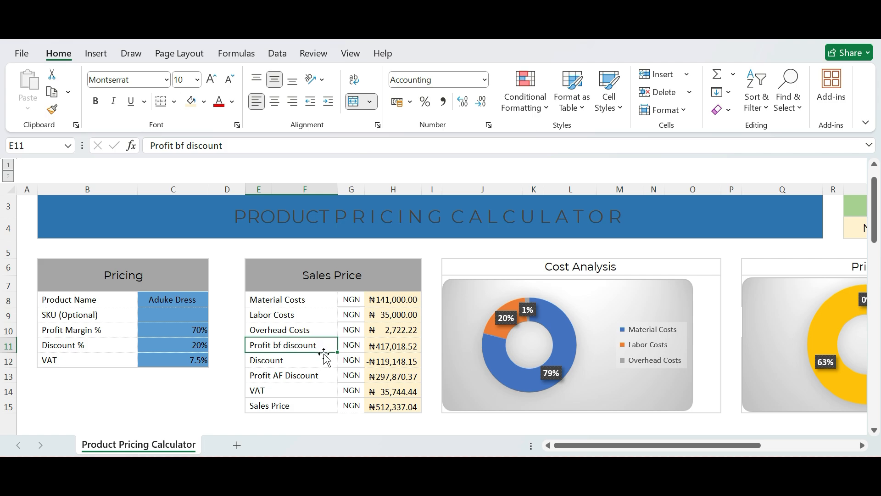
{"action": "left_click", "coordinate": [294, 360]}
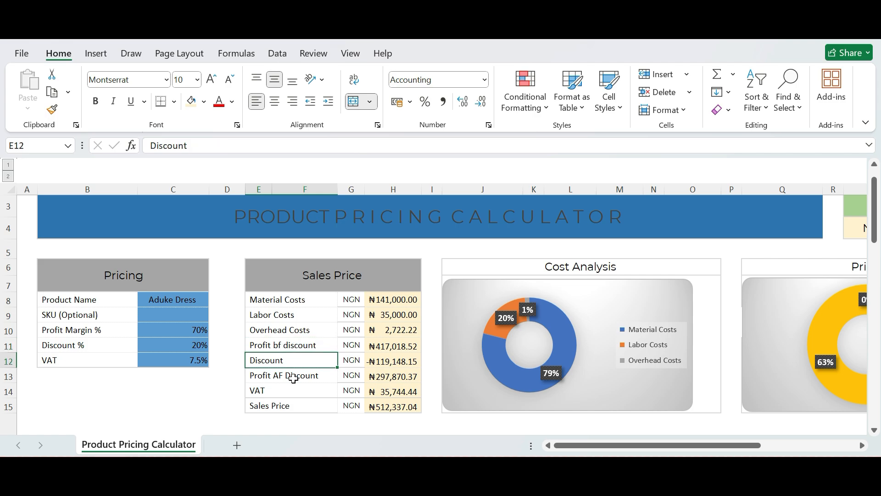
{"action": "left_click", "coordinate": [294, 375]}
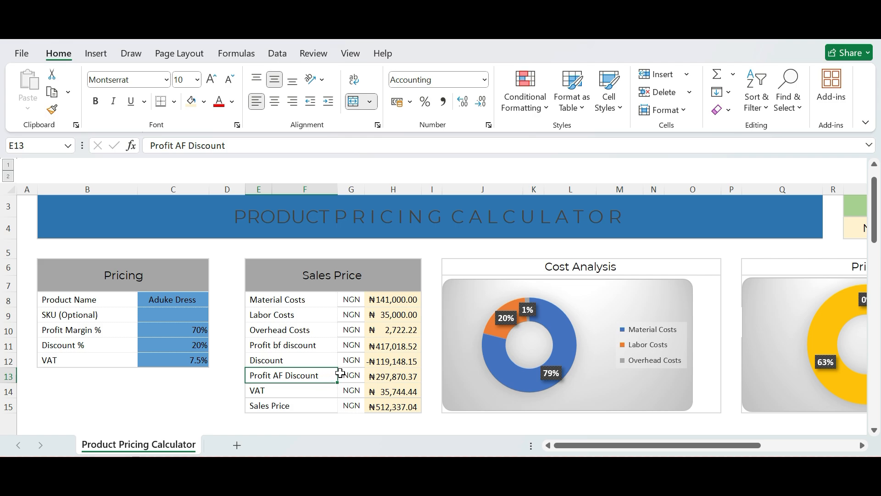
{"action": "left_click", "coordinate": [296, 391]}
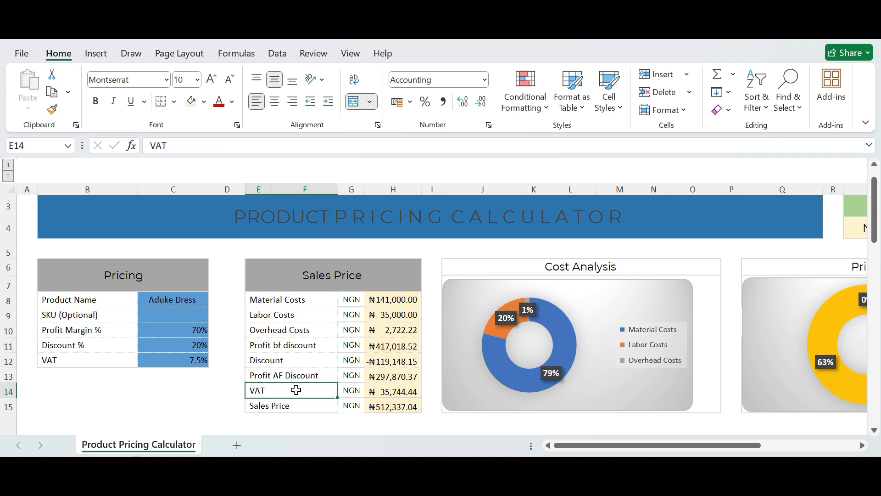
Inspect the formulas behind the Sales Price total and the VAT amount in the Sales Price block.
{"action": "left_click", "coordinate": [387, 407]}
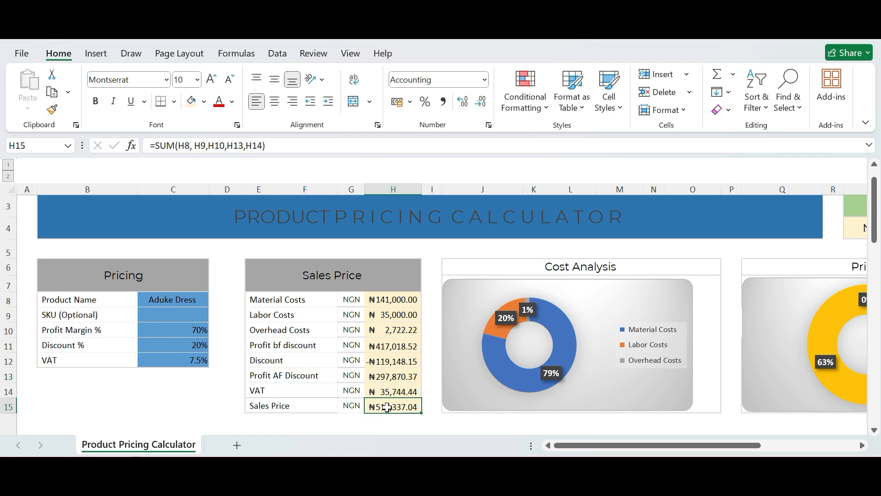
{"action": "left_click", "coordinate": [386, 391]}
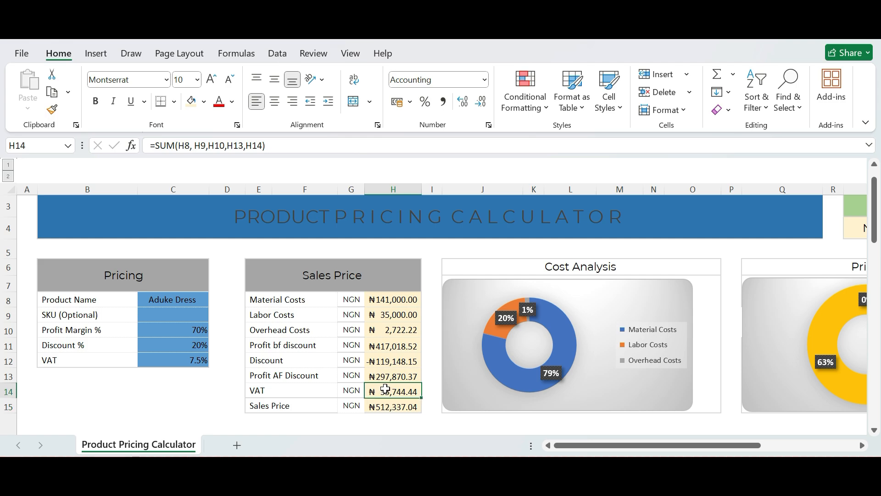
{"action": "double_click", "coordinate": [386, 392]}
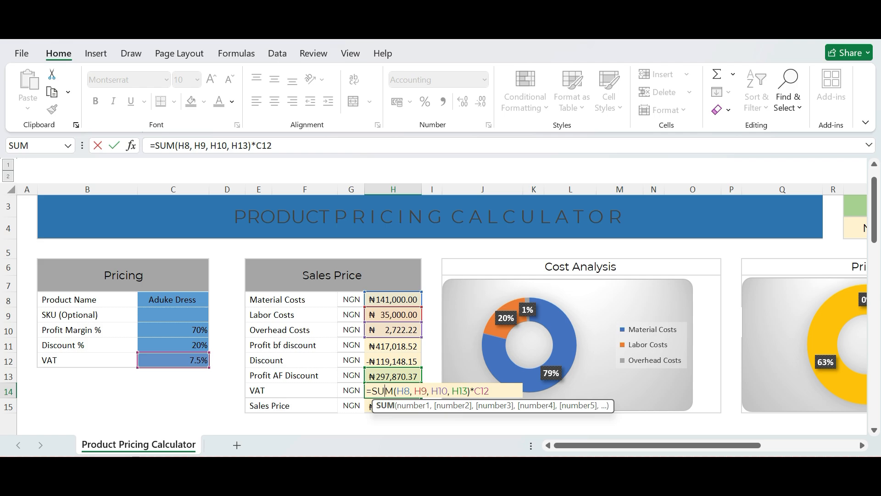
{"action": "key", "text": "Return"}
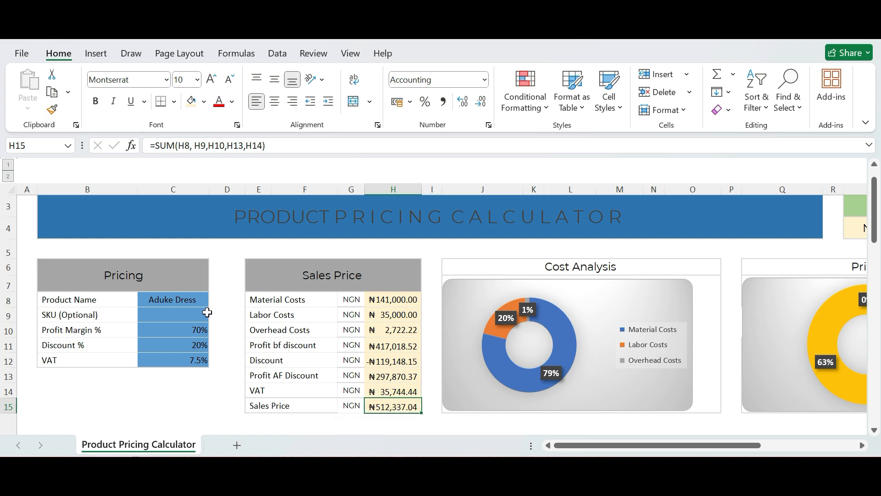
Set the Profit Margin % to 20% and check the resulting profit after discount.
{"action": "left_click", "coordinate": [204, 331]}
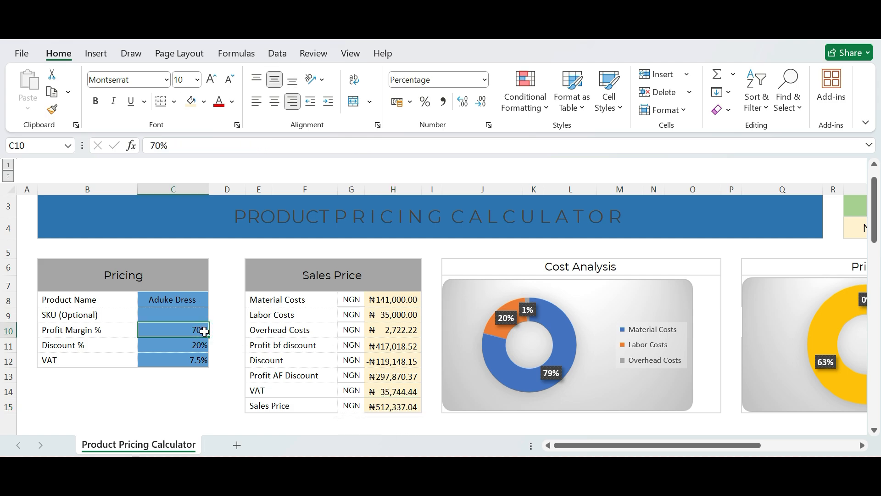
{"action": "type", "text": "20"}
{"action": "key", "text": "Return"}
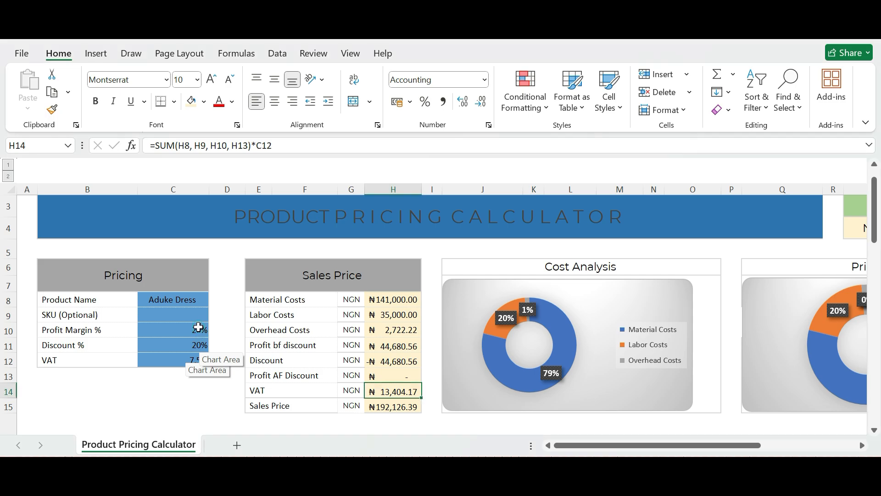
{"action": "left_click", "coordinate": [199, 328]}
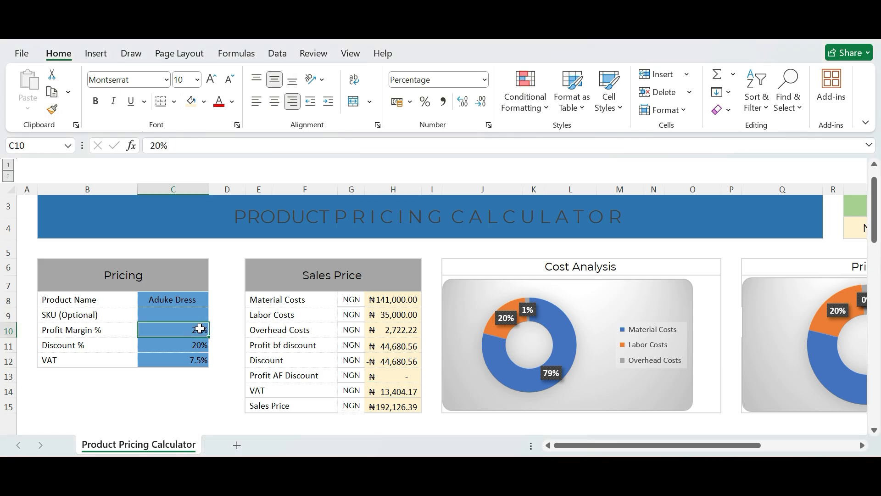
{"action": "left_click", "coordinate": [193, 349]}
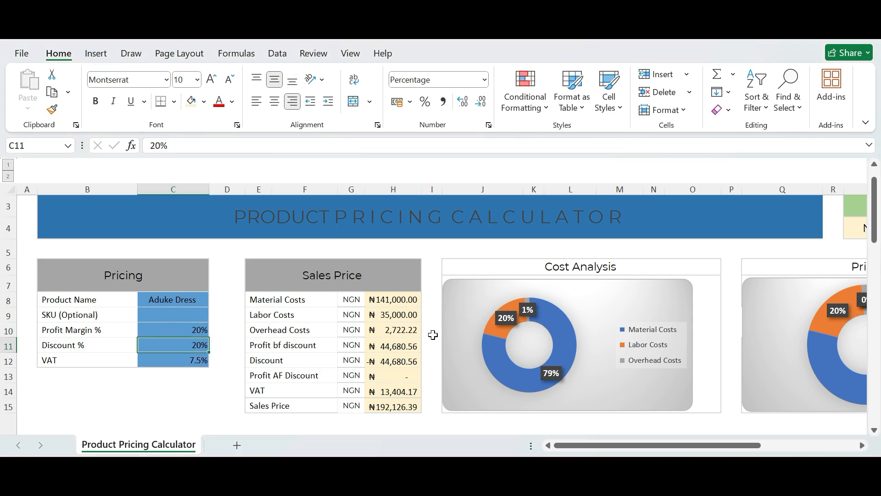
{"action": "left_click", "coordinate": [393, 380]}
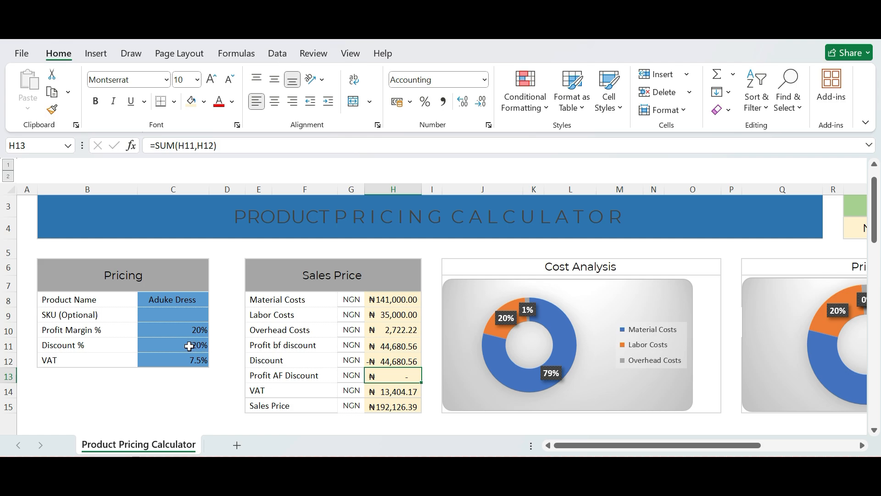
Set the Discount % to 10% and check the recalculated profit after discount.
{"action": "left_click", "coordinate": [195, 329]}
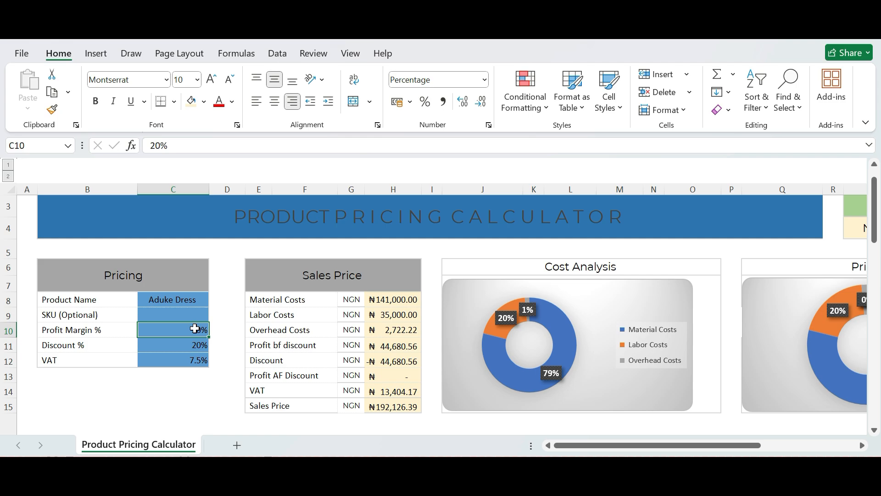
{"action": "left_click", "coordinate": [190, 346]}
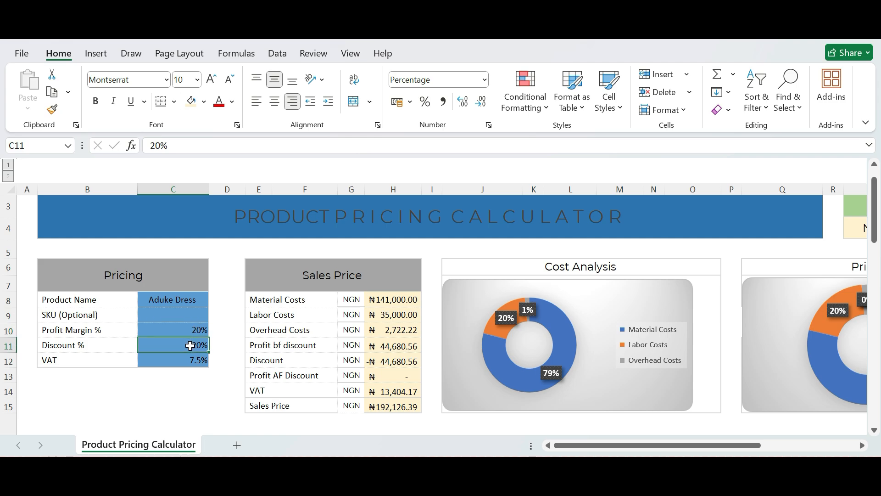
{"action": "type", "text": "10"}
{"action": "key", "text": "Return"}
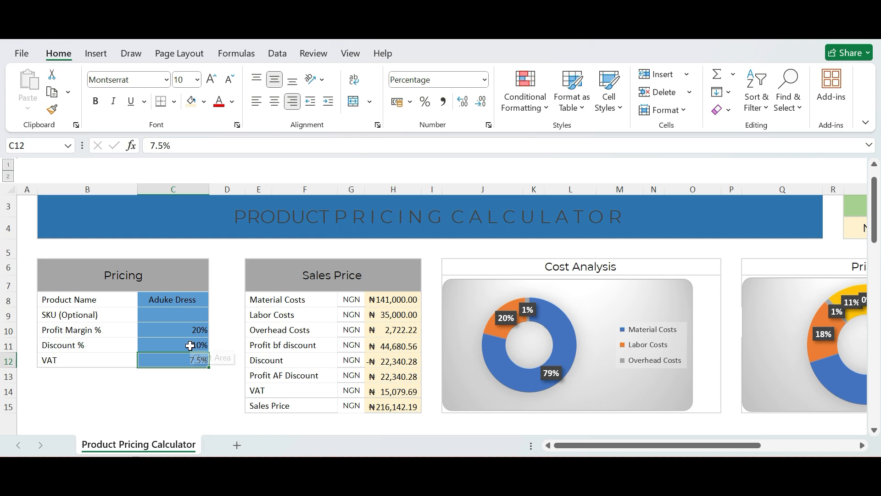
{"action": "left_click", "coordinate": [406, 381]}
Set the Profit Margin % to 30%, and check the profit after discount and the Price Analysis chart.
{"action": "left_click", "coordinate": [191, 331]}
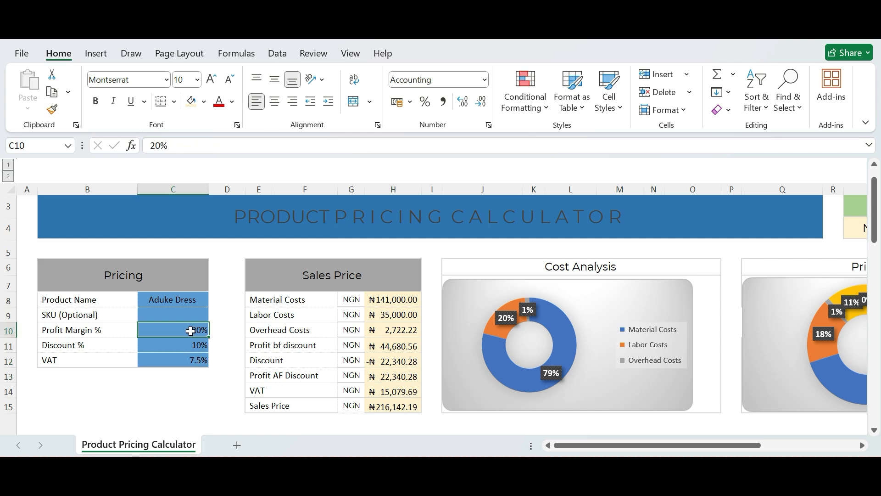
{"action": "type", "text": "3"}
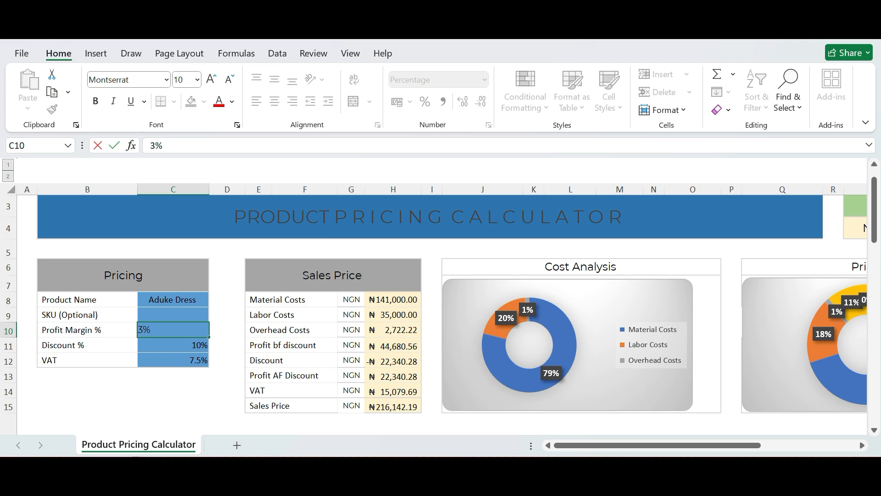
{"action": "type", "text": "0"}
{"action": "key", "text": "Return"}
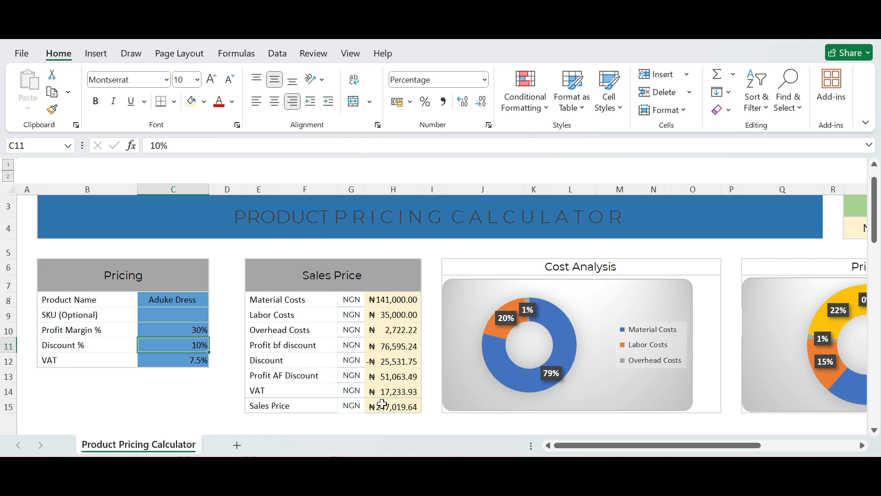
{"action": "left_click", "coordinate": [390, 379]}
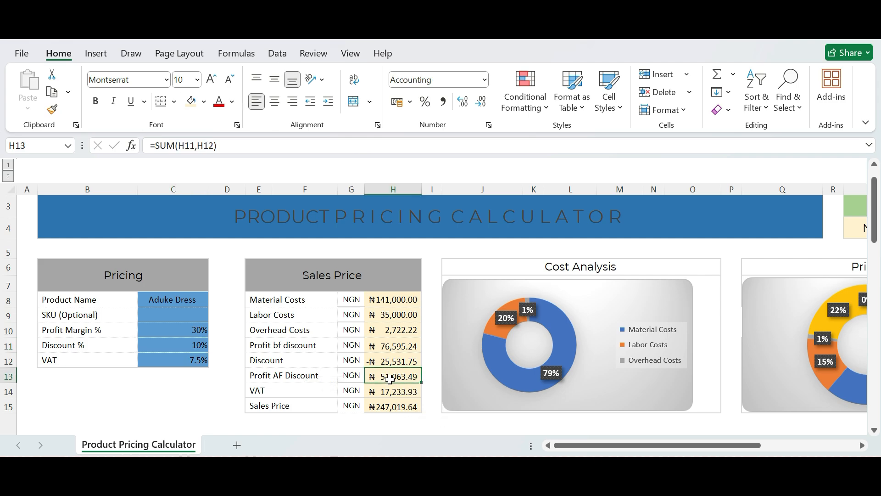
{"action": "left_click", "coordinate": [862, 446]}
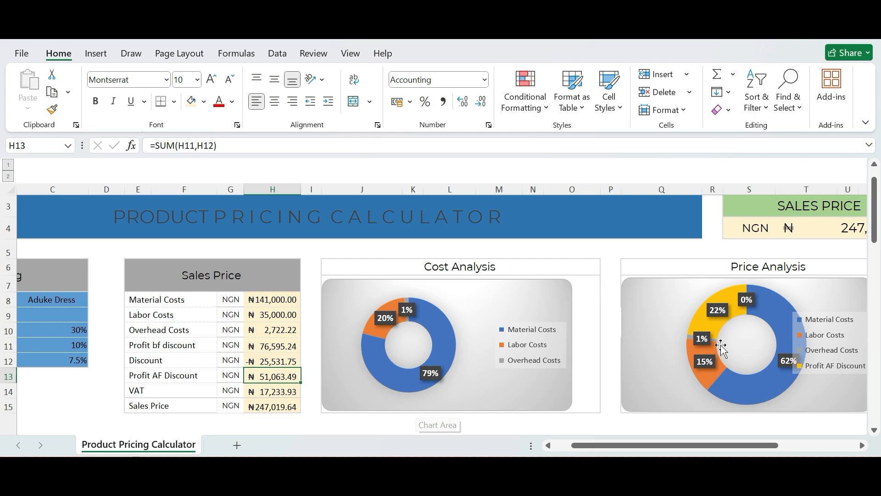
Examine the cost and profit shares in the Price Analysis chart.
{"action": "left_click", "coordinate": [862, 445]}
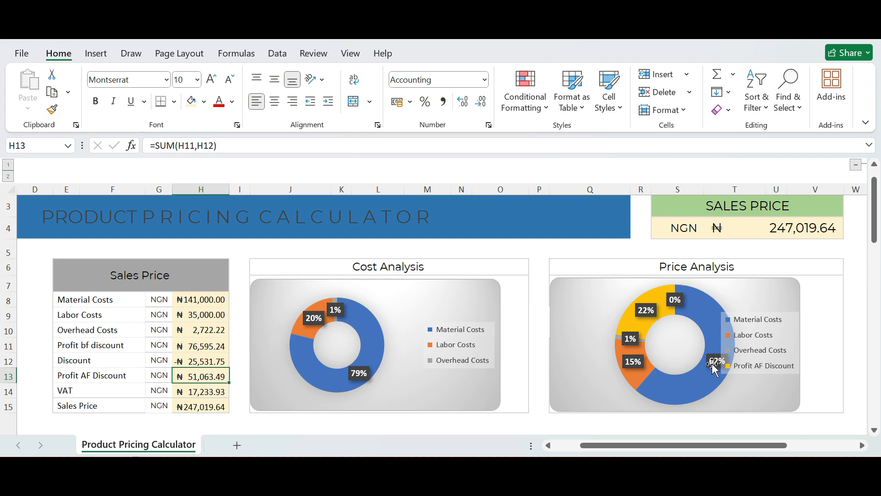
{"action": "mouse_move", "coordinate": [713, 375]}
{"action": "mouse_move", "coordinate": [645, 327]}
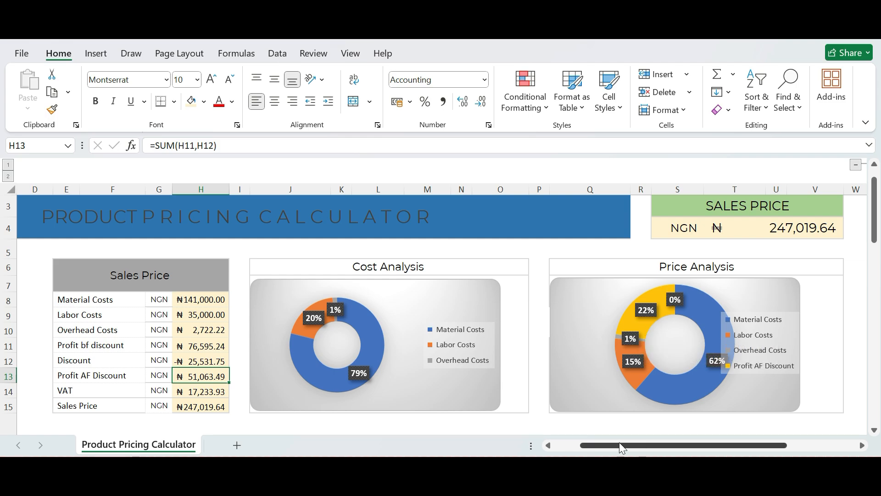
Review the material entries from Fabric to Shimmer in the Material Costs table and inspect Fabric's number of units.
{"action": "left_click", "coordinate": [568, 447]}
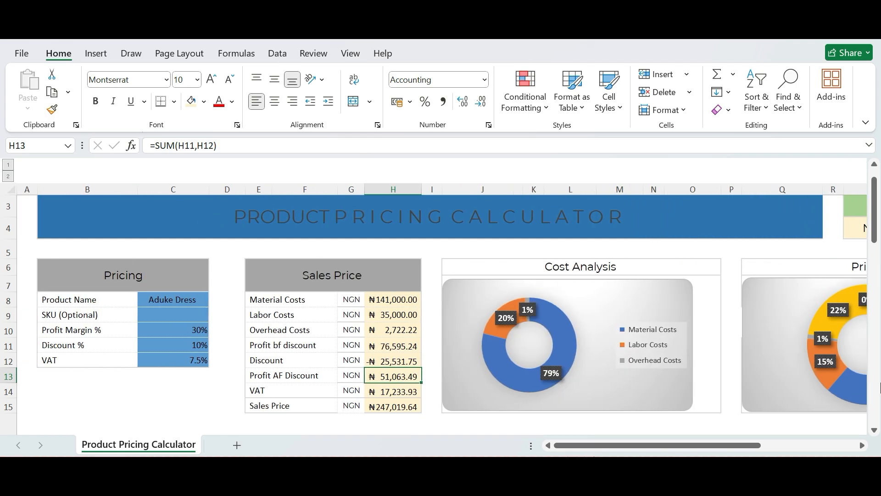
{"action": "left_click", "coordinate": [878, 393]}
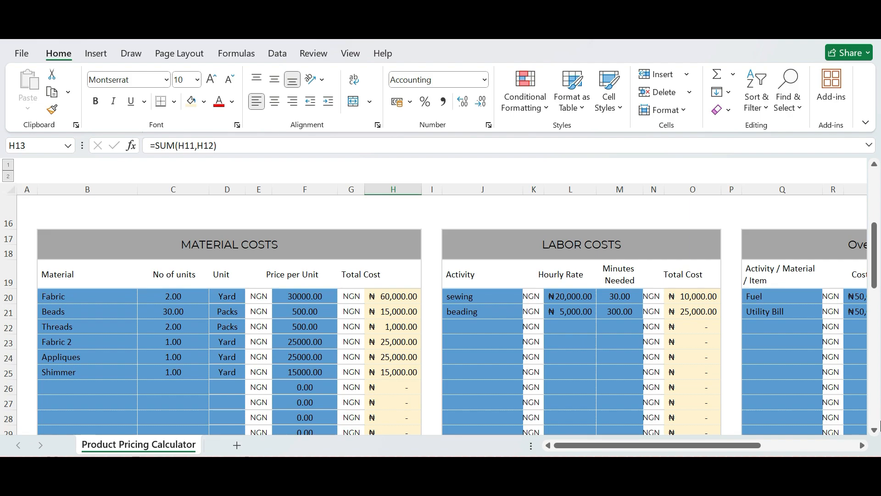
{"action": "left_click", "coordinate": [873, 432]}
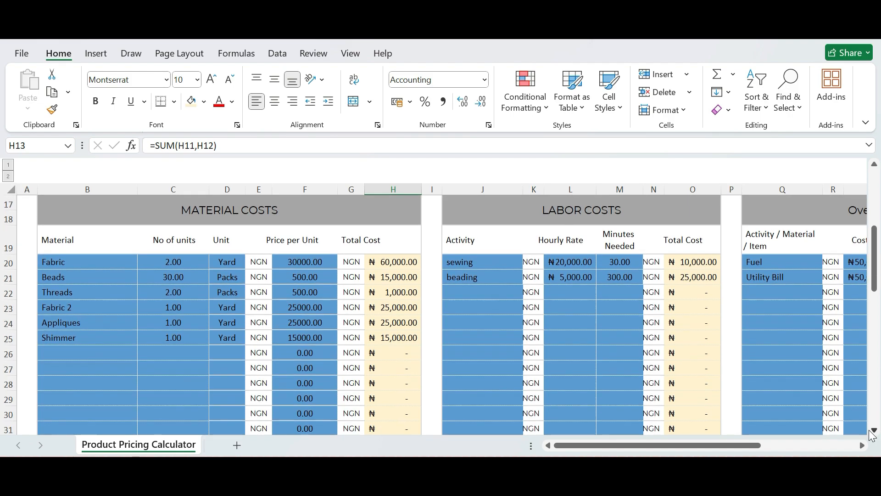
{"action": "left_click", "coordinate": [99, 260]}
{"action": "key", "text": "Up"}
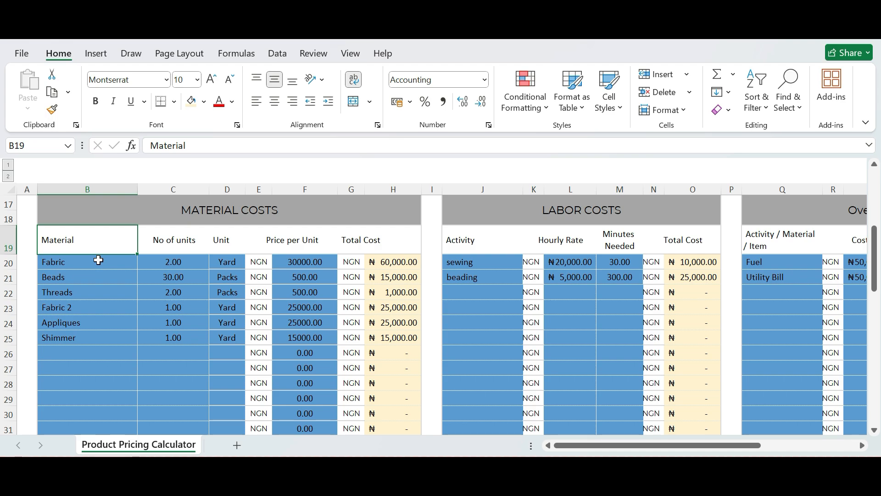
{"action": "key", "text": "Down"}
{"action": "key", "text": "Down"}
{"action": "key", "text": "Down"}
{"action": "key", "text": "Down"}
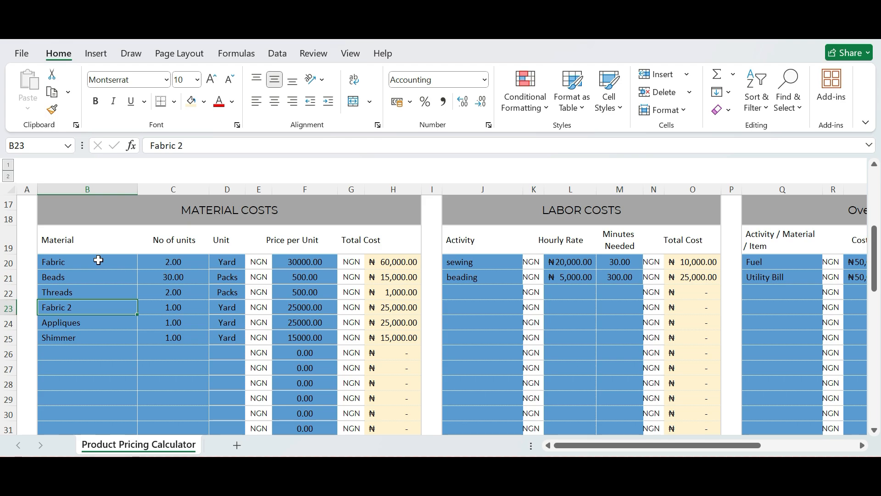
{"action": "key", "text": "Down"}
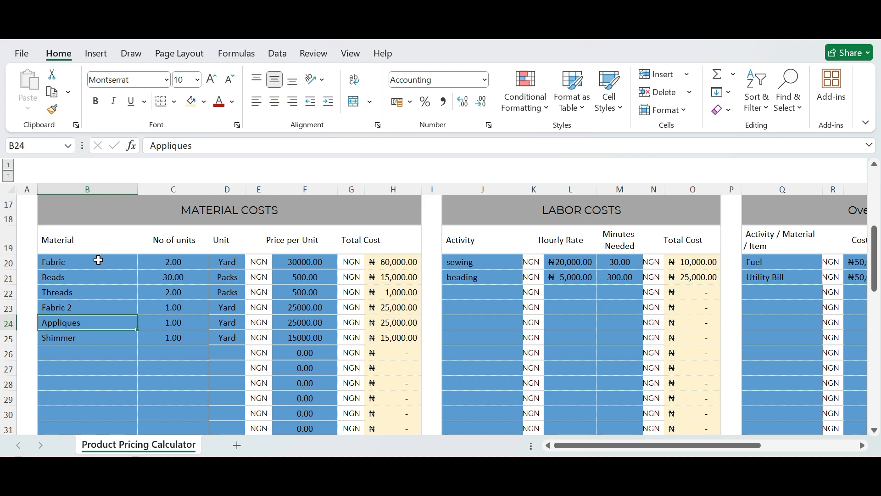
{"action": "key", "text": "Down"}
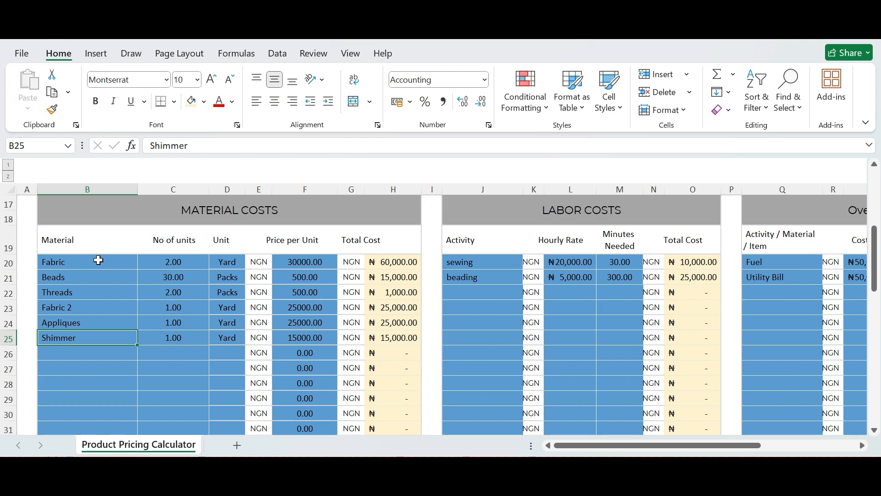
{"action": "left_click", "coordinate": [189, 265]}
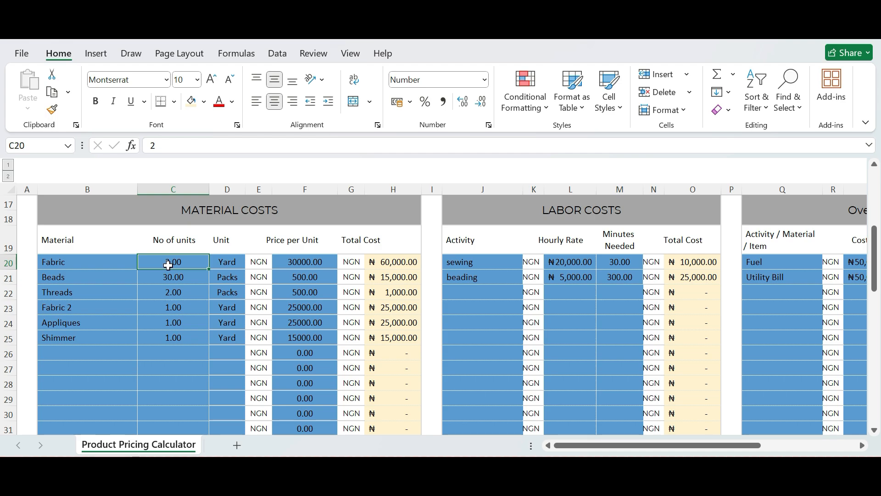
Apply the comma style to the Fabric and Beads prices per unit, and enter 500 as the Threads price.
{"action": "left_click", "coordinate": [305, 261]}
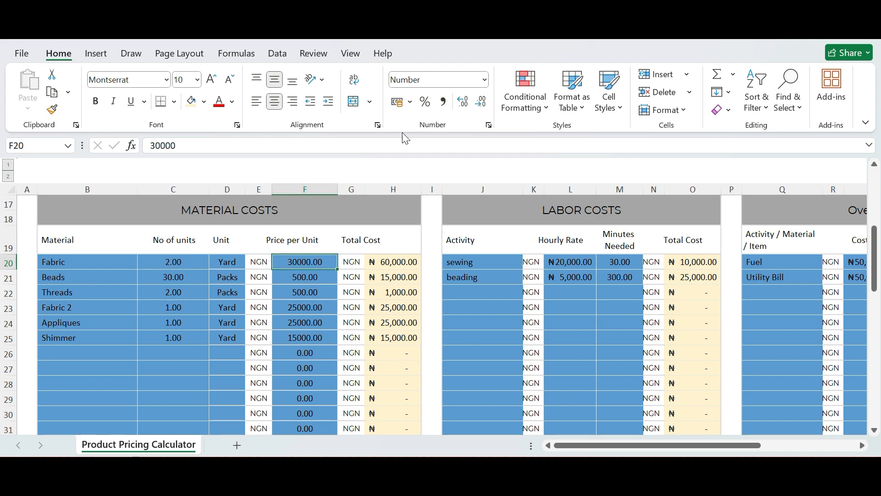
{"action": "left_click", "coordinate": [444, 102]}
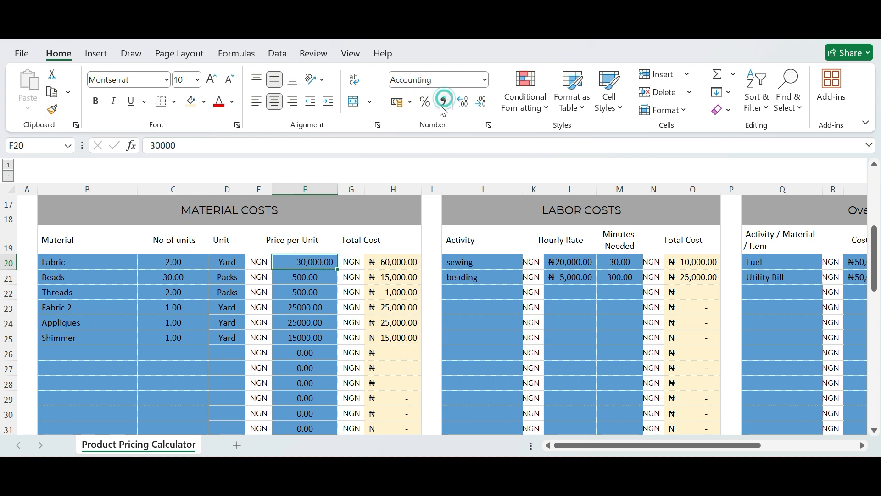
{"action": "left_click", "coordinate": [309, 278]}
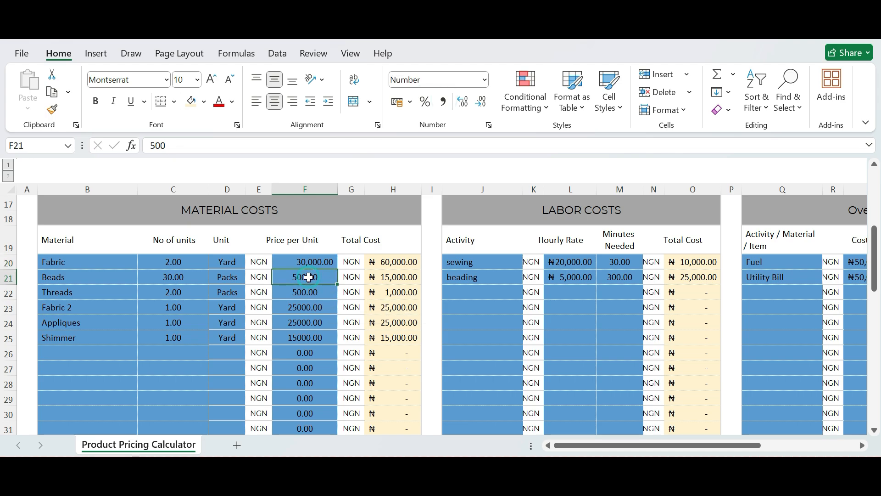
{"action": "left_click", "coordinate": [444, 102]}
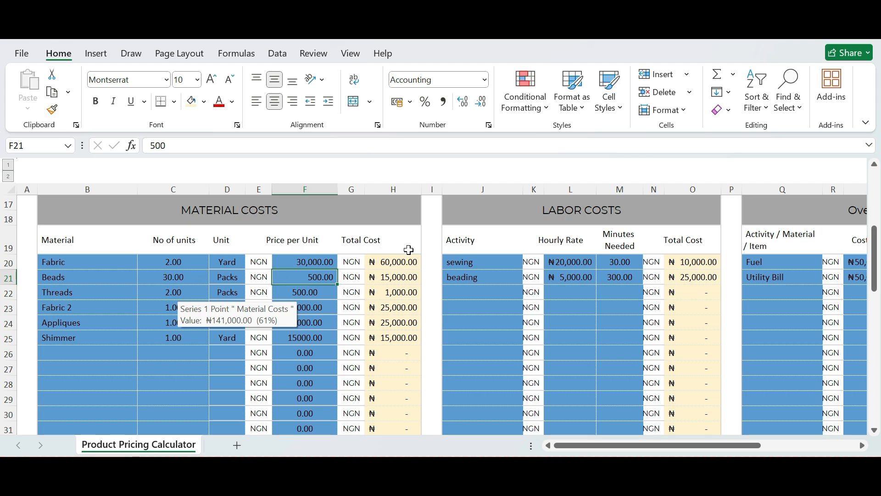
{"action": "left_click", "coordinate": [315, 296]}
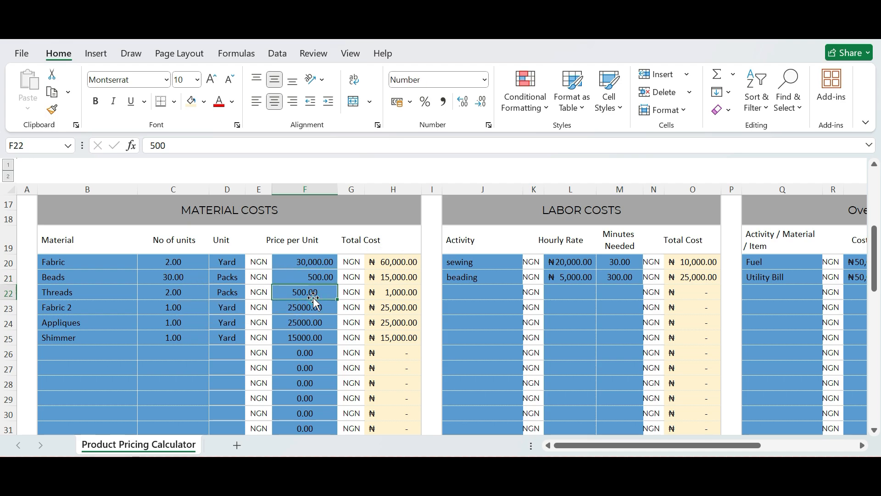
{"action": "type", "text": "500"}
{"action": "key", "text": "Return"}
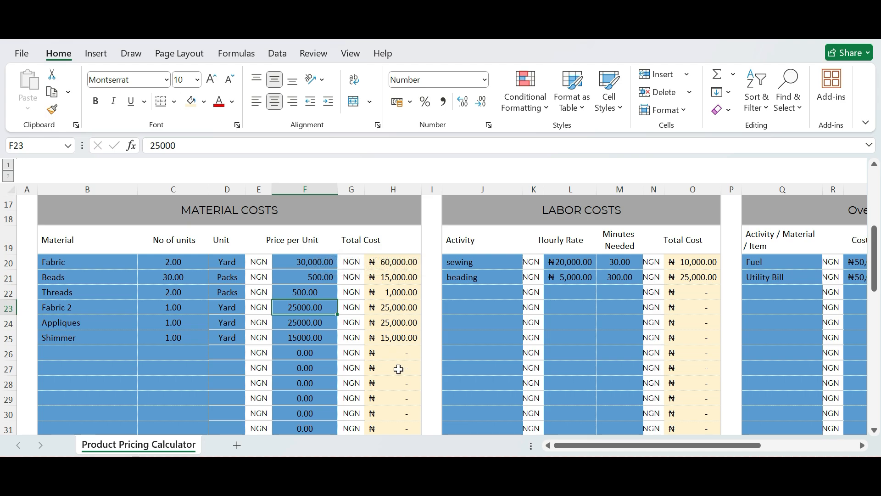
Inspect the hourly rates for sewing and beading in the Labor Costs table.
{"action": "left_click", "coordinate": [578, 266]}
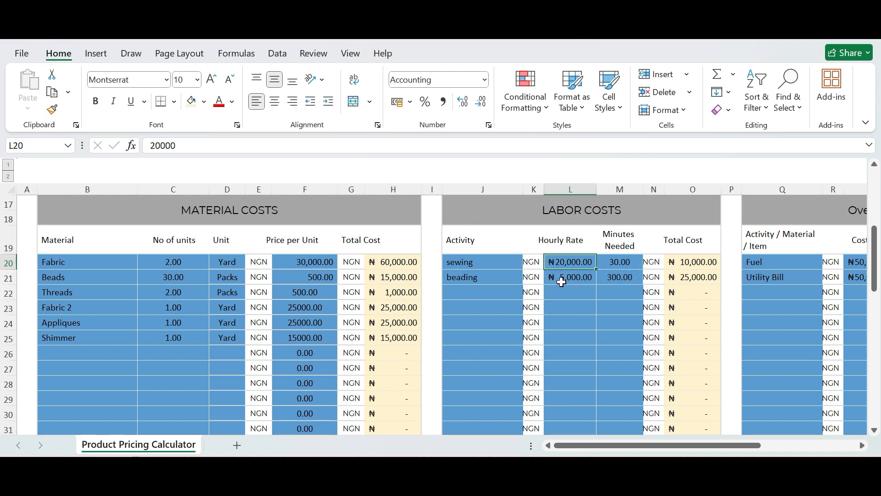
{"action": "left_click", "coordinate": [574, 291]}
{"action": "left_click", "coordinate": [570, 278]}
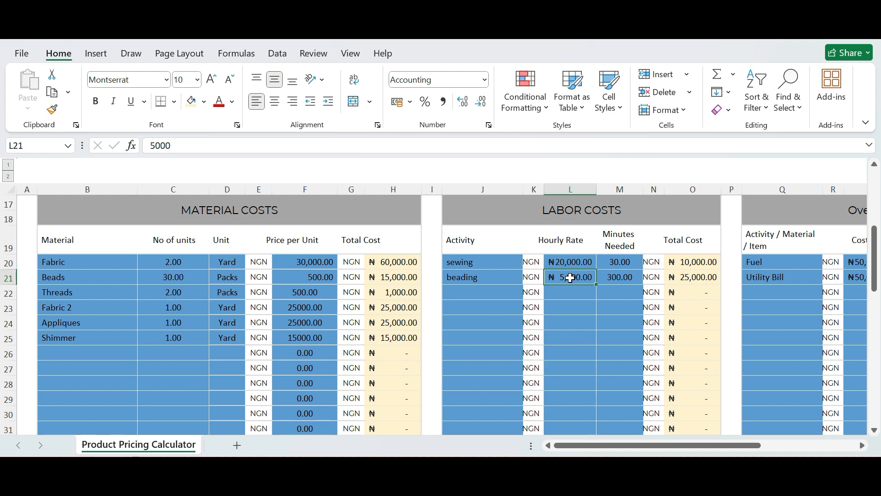
Set the Minutes Needed for sewing to 60 and check its total cost.
{"action": "left_click", "coordinate": [620, 260]}
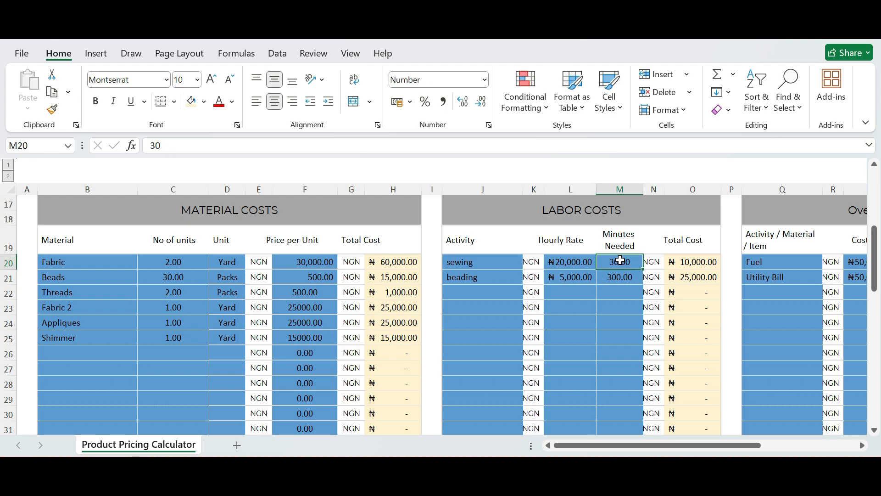
{"action": "type", "text": "60"}
{"action": "key", "text": "Return"}
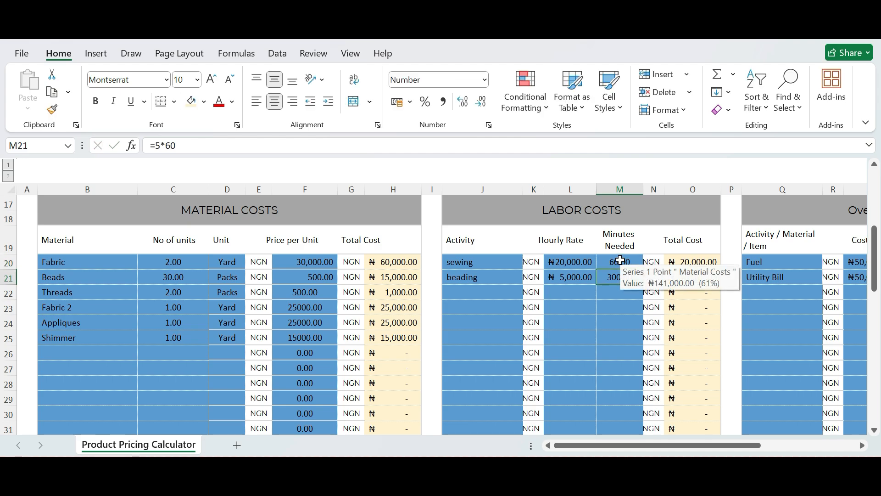
Set the Minutes Needed for sewing to 25 and check its total cost.
{"action": "left_click", "coordinate": [620, 260]}
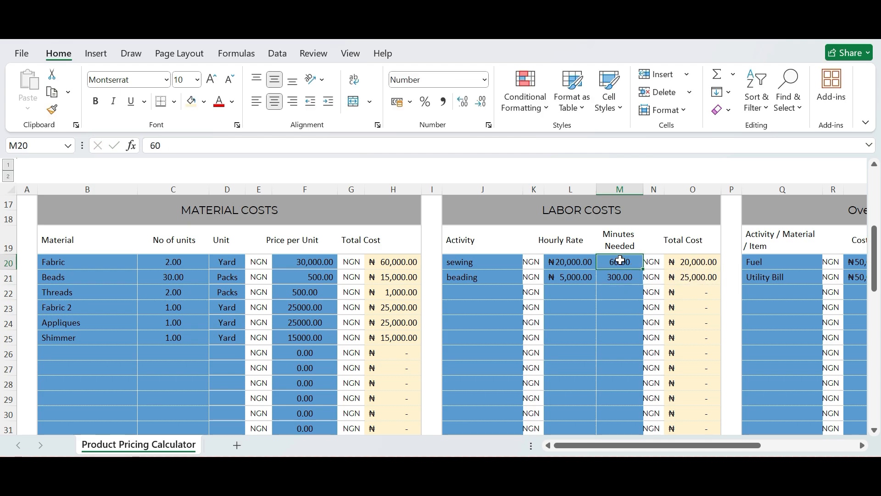
{"action": "type", "text": "25"}
{"action": "key", "text": "Return"}
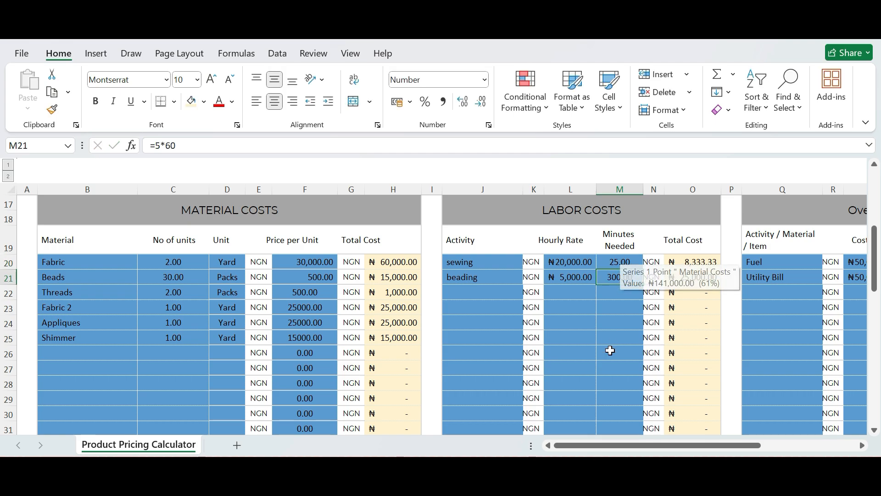
{"action": "left_click", "coordinate": [622, 307]}
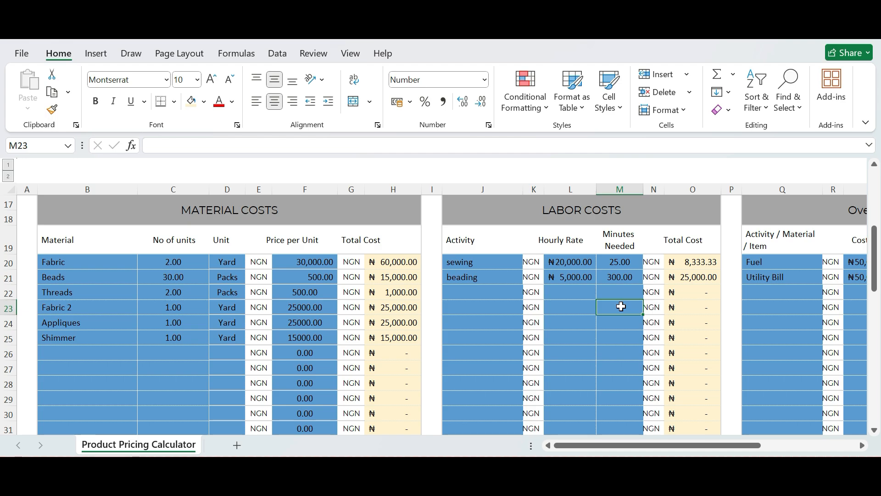
Inspect the formulas behind beading's Minutes Needed and Total Cost in the Labor Costs table.
{"action": "left_click", "coordinate": [614, 278]}
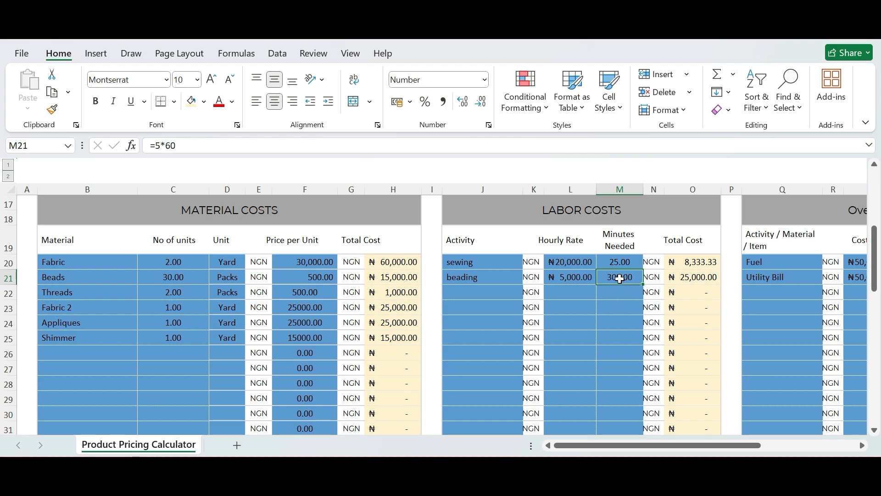
{"action": "left_click", "coordinate": [698, 276]}
{"action": "left_click", "coordinate": [622, 277]}
{"action": "left_click", "coordinate": [699, 276]}
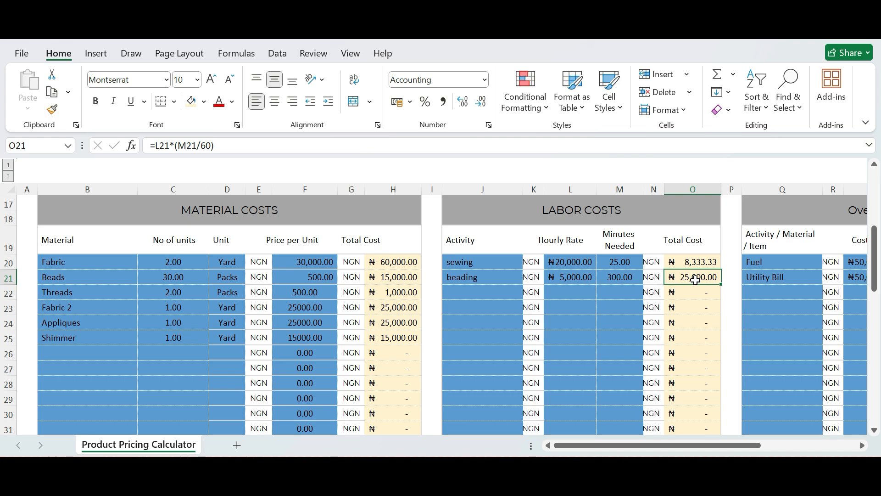
Inspect the items/hours used for Fuel and Utility Bill and the formula behind Fuel's Total Cost in the Overhead Cost table.
{"action": "key", "text": "Right"}
{"action": "key", "text": "Right"}
{"action": "key", "text": "Right"}
{"action": "key", "text": "Right"}
{"action": "key", "text": "Right"}
{"action": "key", "text": "Right"}
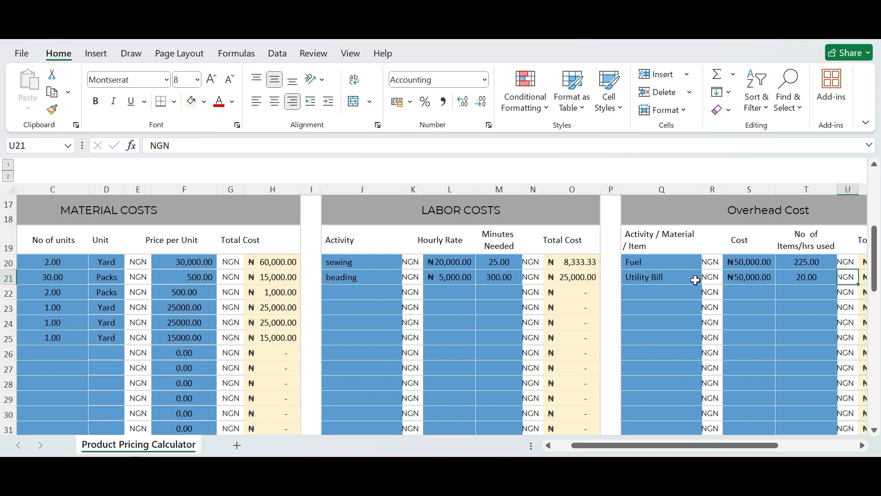
{"action": "left_click", "coordinate": [808, 274]}
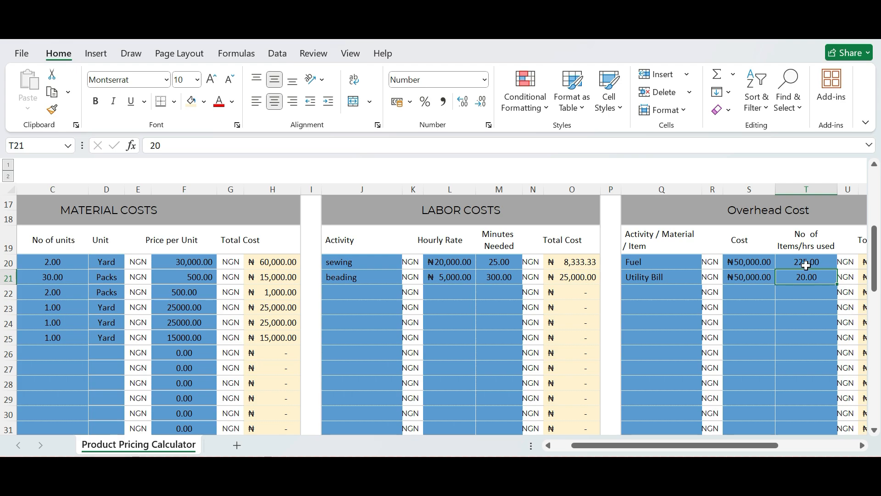
{"action": "left_click", "coordinate": [805, 262]}
{"action": "left_click", "coordinate": [813, 278]}
{"action": "left_click", "coordinate": [794, 260]}
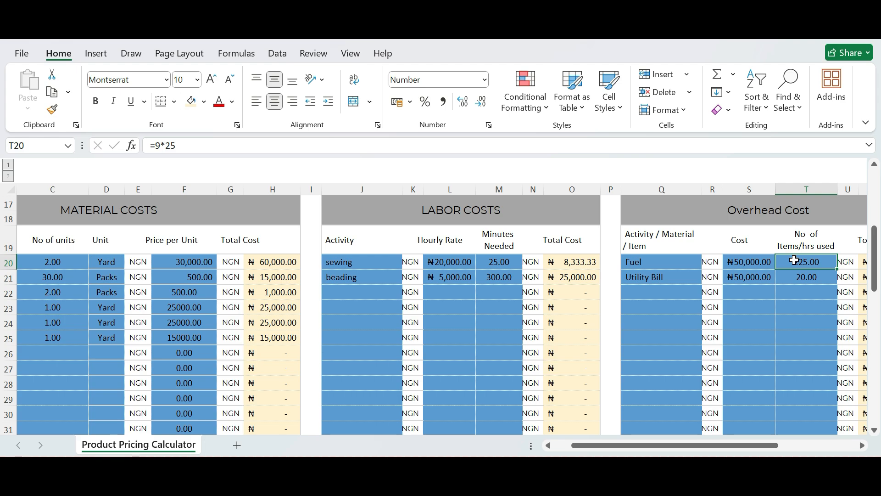
{"action": "key", "text": "Right"}
{"action": "key", "text": "Right"}
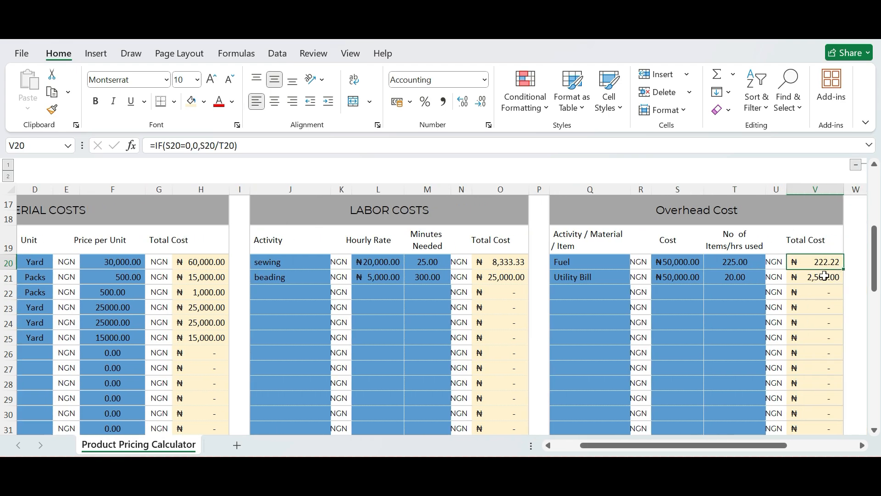
{"action": "left_click", "coordinate": [737, 261]}
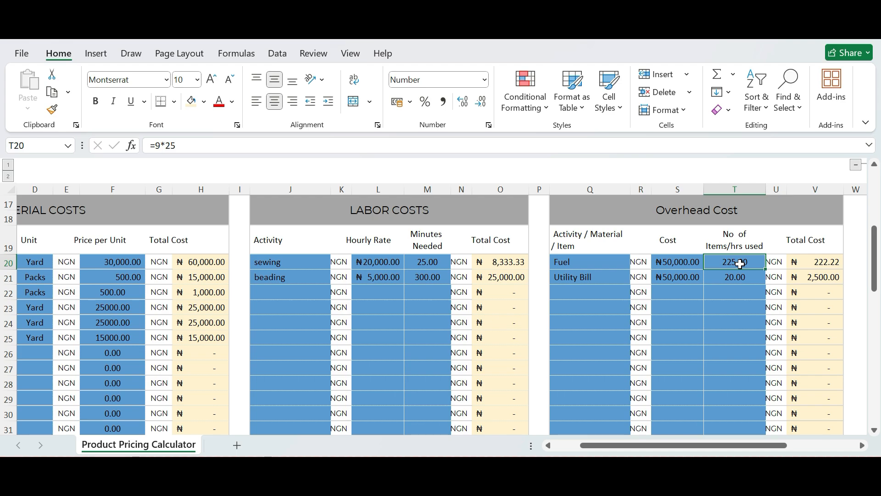
{"action": "left_click", "coordinate": [583, 262]}
Set the Fuel cost in the Overhead Cost table to 20,000.
{"action": "left_click", "coordinate": [682, 262]}
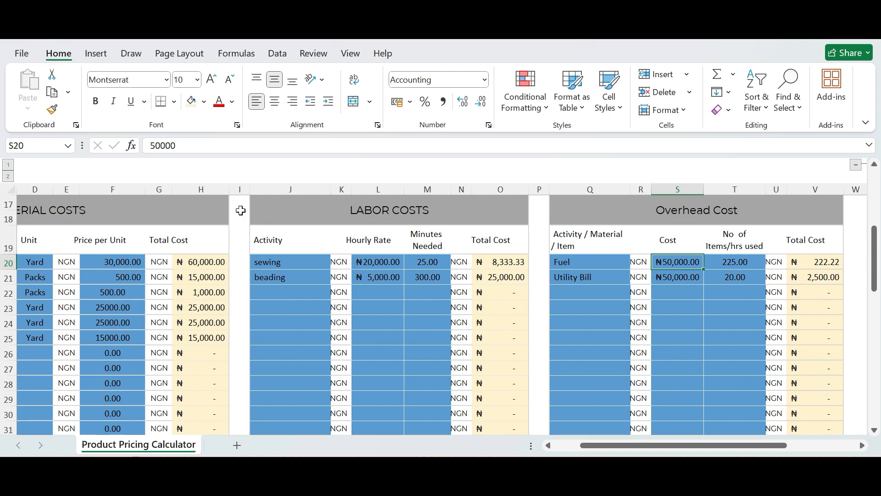
{"action": "left_click", "coordinate": [152, 146]}
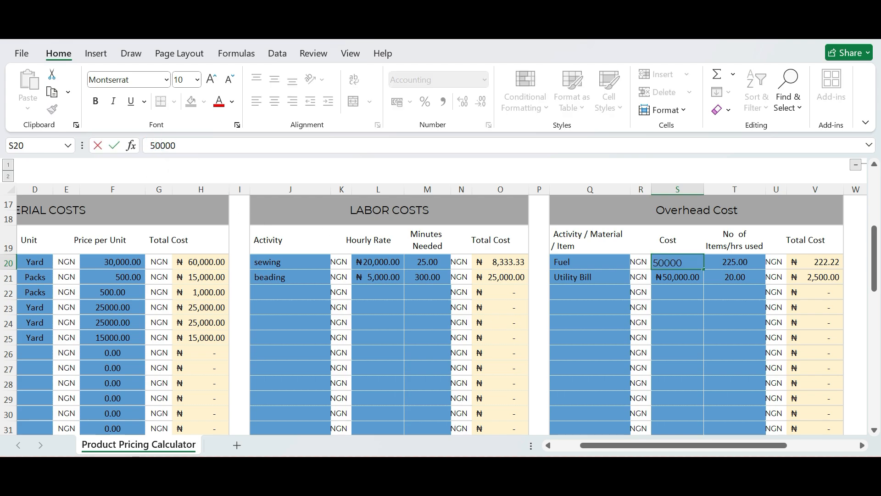
{"action": "key", "text": "Delete"}
{"action": "type", "text": "2"}
{"action": "key", "text": "Return"}
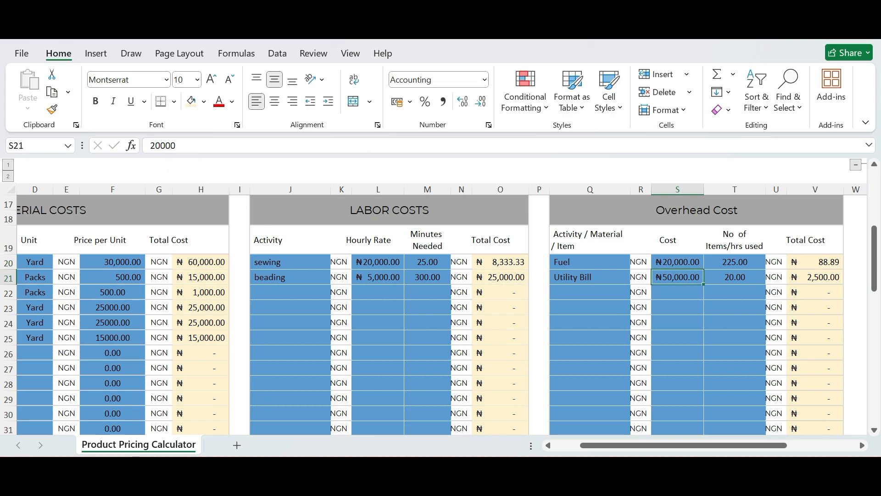
Set the Fuel cost in the Overhead Cost table to 200,000.
{"action": "left_click", "coordinate": [666, 261]}
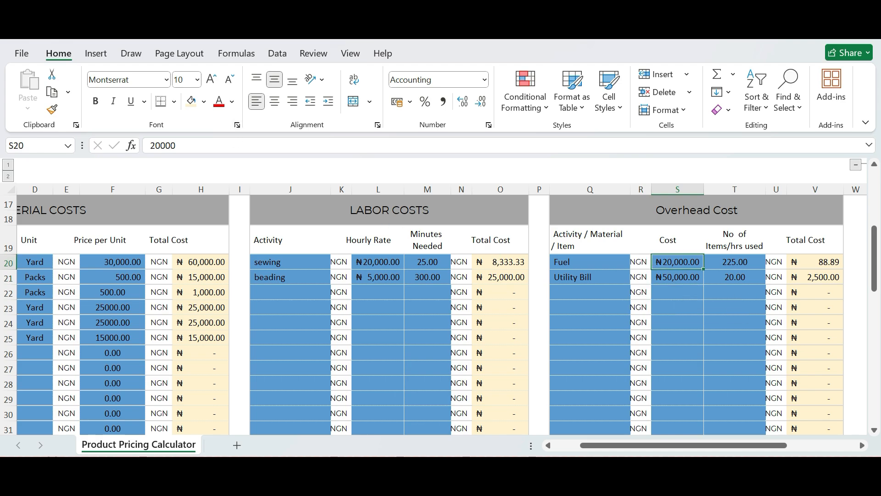
{"action": "left_click", "coordinate": [236, 146]}
{"action": "type", "text": "0"}
{"action": "key", "text": "Return"}
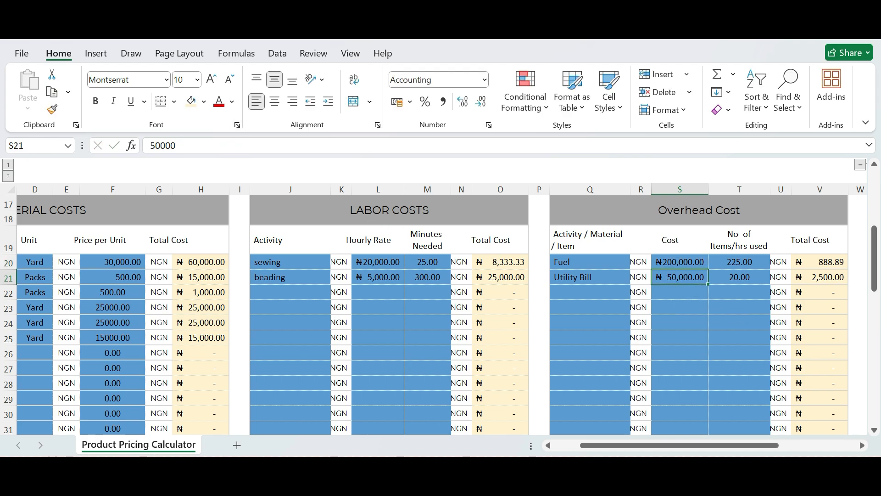
Inspect the formulas behind Fuel's items/hours used and its Total Cost in the Overhead Cost table.
{"action": "left_click", "coordinate": [737, 262]}
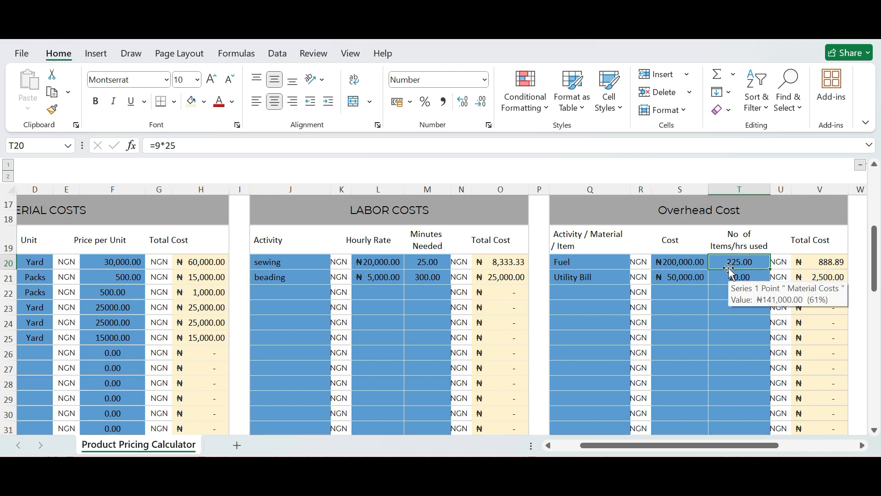
{"action": "left_click", "coordinate": [816, 262]}
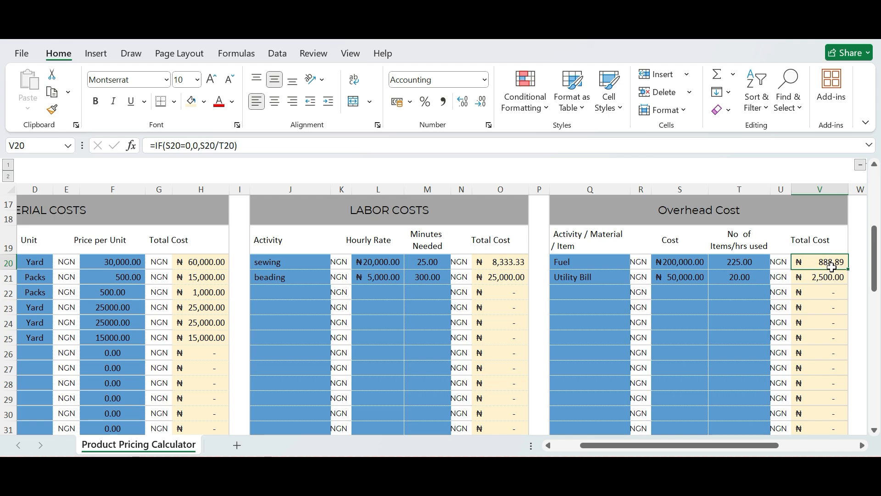
Set the Utility Bill's number of items/hours used in the Overhead Cost table to the formula =9*25, matching Fuel's.
{"action": "left_click", "coordinate": [586, 278]}
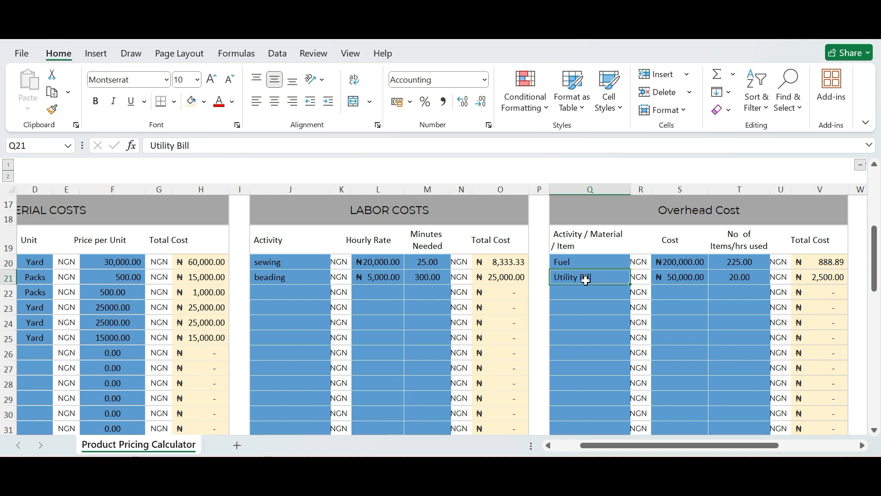
{"action": "left_click", "coordinate": [736, 280]}
{"action": "left_click", "coordinate": [732, 262]}
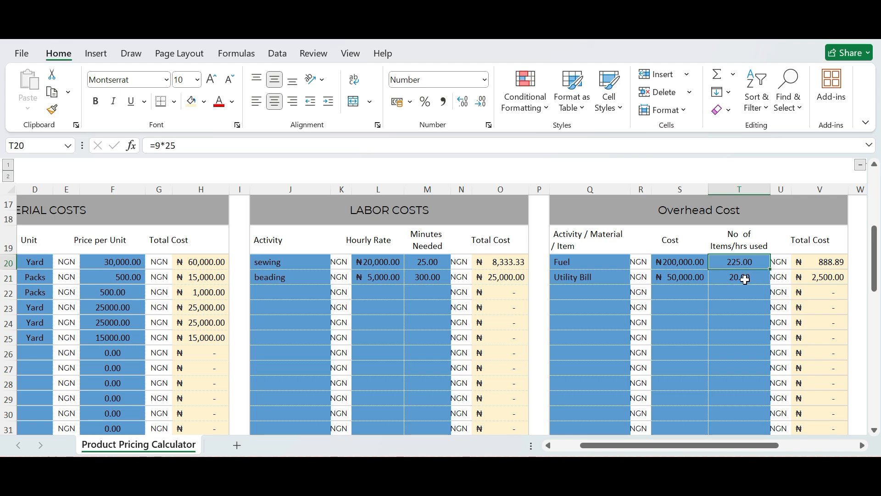
{"action": "left_click", "coordinate": [737, 277]}
{"action": "type", "text": "=9"}
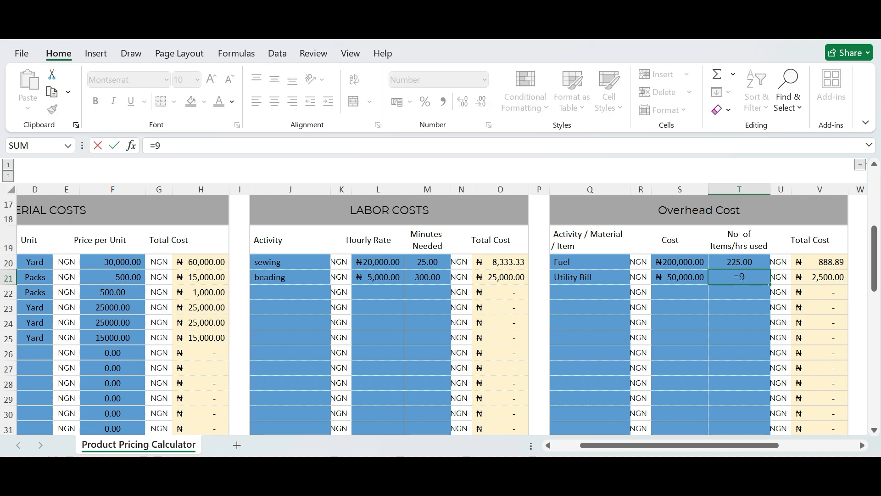
{"action": "type", "text": "*25"}
{"action": "key", "text": "Return"}
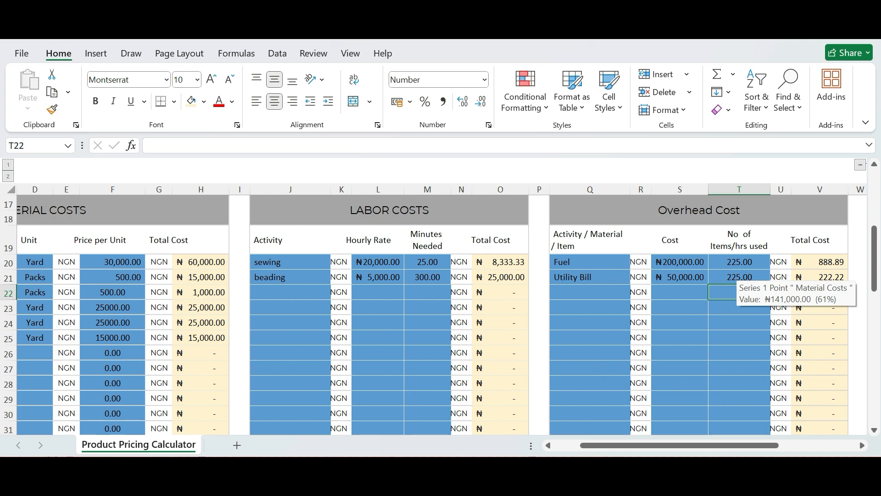
{"action": "left_click", "coordinate": [668, 341]}
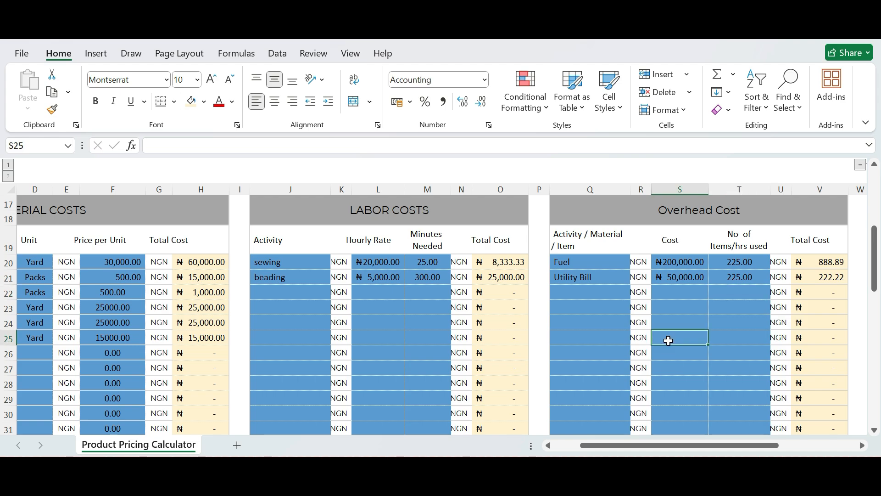
Review the Sales Price summary and the cost and price analysis charts, and look over the remaining rows of the cost tables.
{"action": "left_click", "coordinate": [875, 213]}
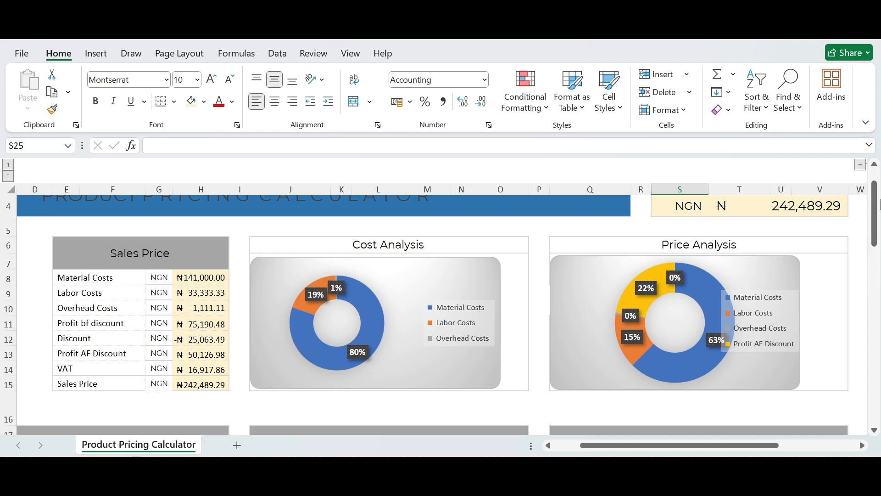
{"action": "left_click", "coordinate": [875, 166]}
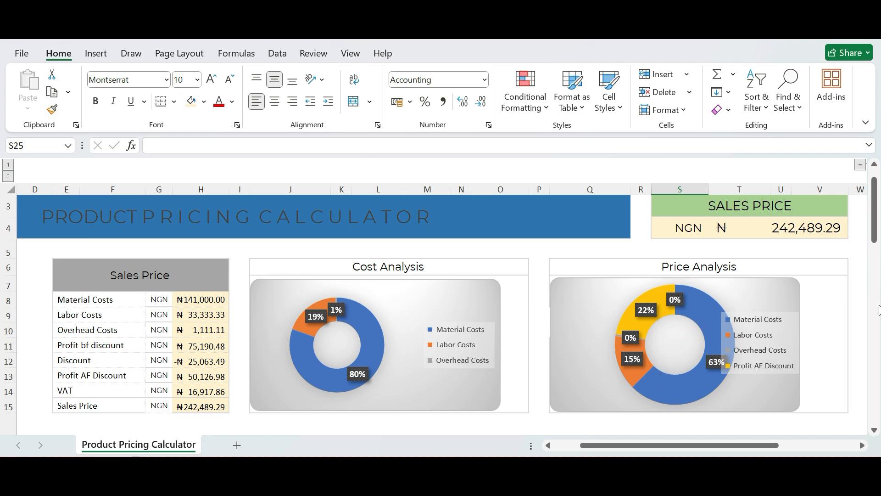
{"action": "scroll", "coordinate": [878, 311], "scroll_direction": "down", "scroll_amount": 12}
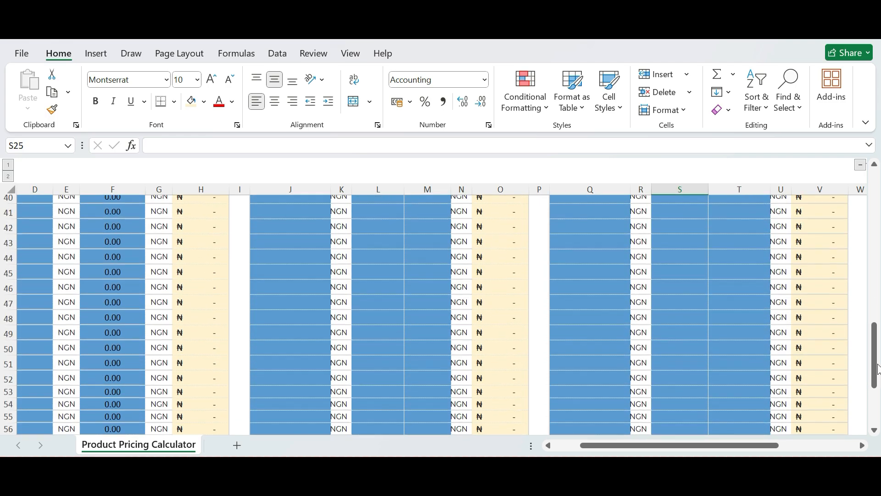
{"action": "scroll", "coordinate": [879, 370], "scroll_direction": "down", "scroll_amount": 1}
{"action": "scroll", "coordinate": [878, 321], "scroll_direction": "up", "scroll_amount": 5}
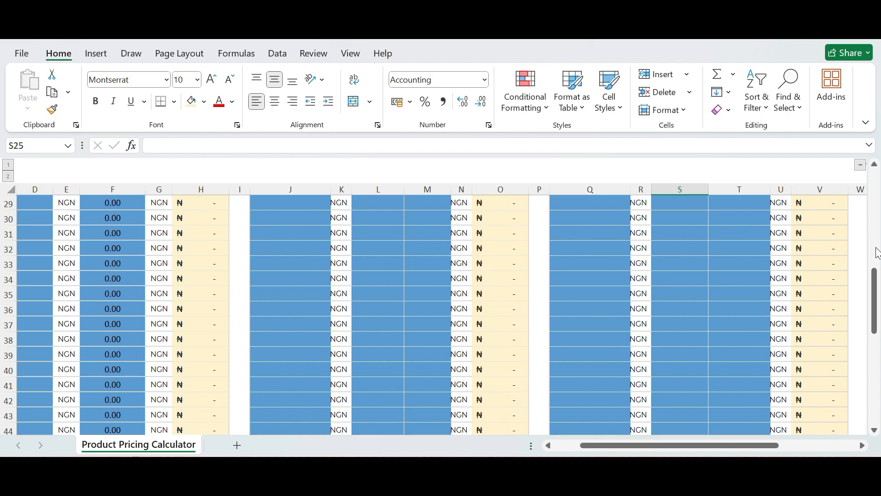
{"action": "scroll", "coordinate": [878, 253], "scroll_direction": "up", "scroll_amount": 9}
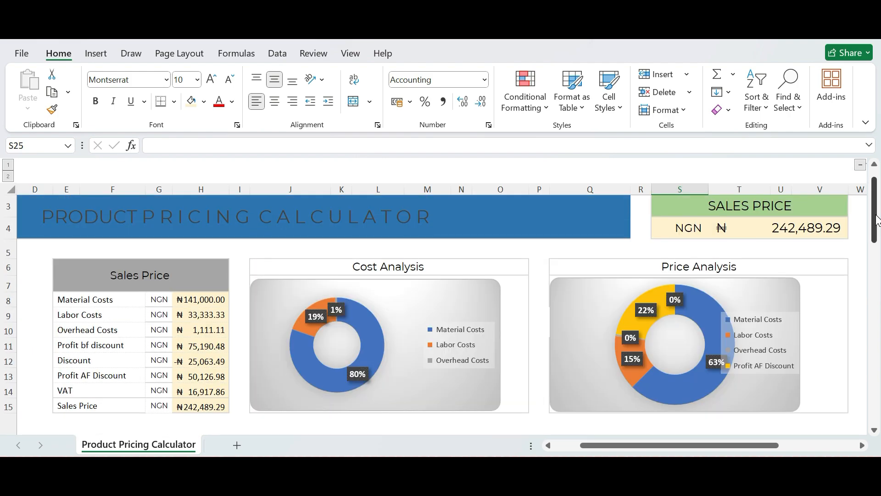